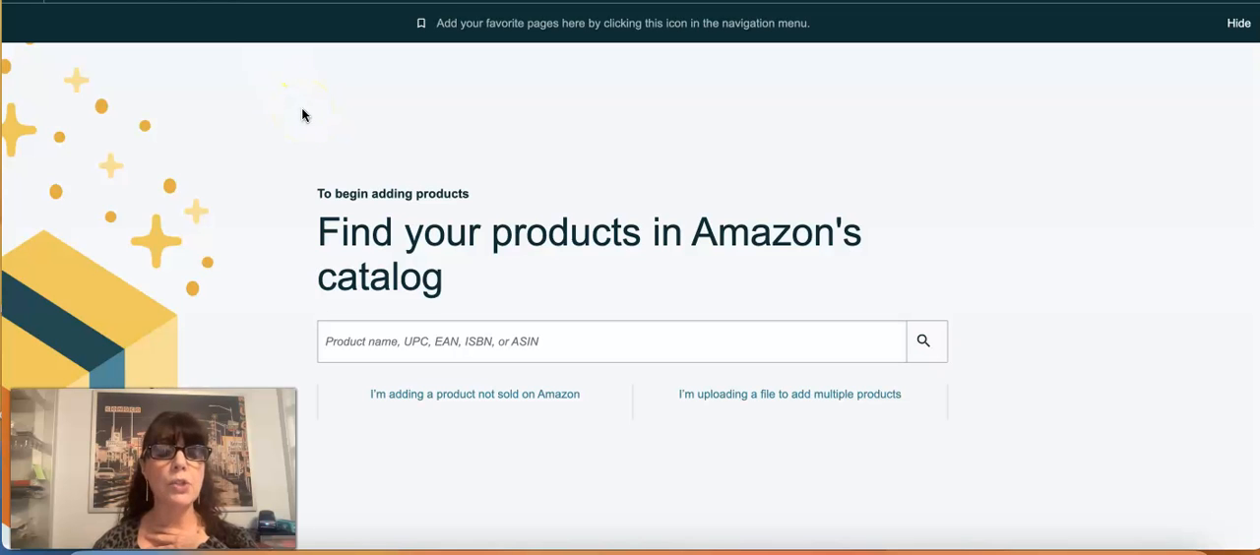
# Step: Start a listing for a product not sold on Amazon and activate the category search for its product type
pyautogui.scroll(-1, 302, 115)
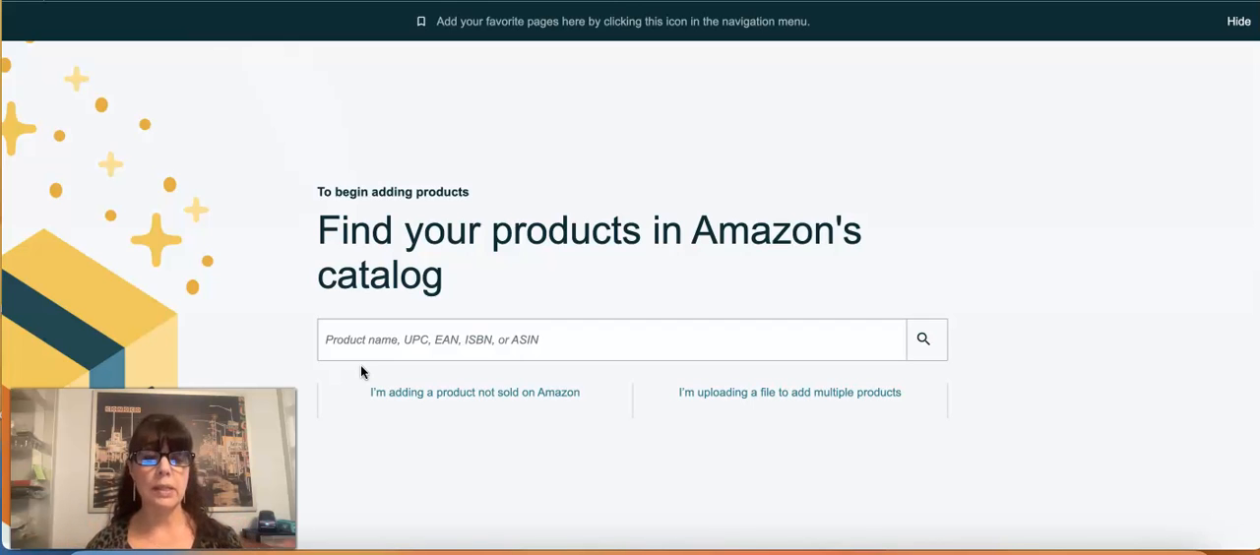
pyautogui.click(450, 393)
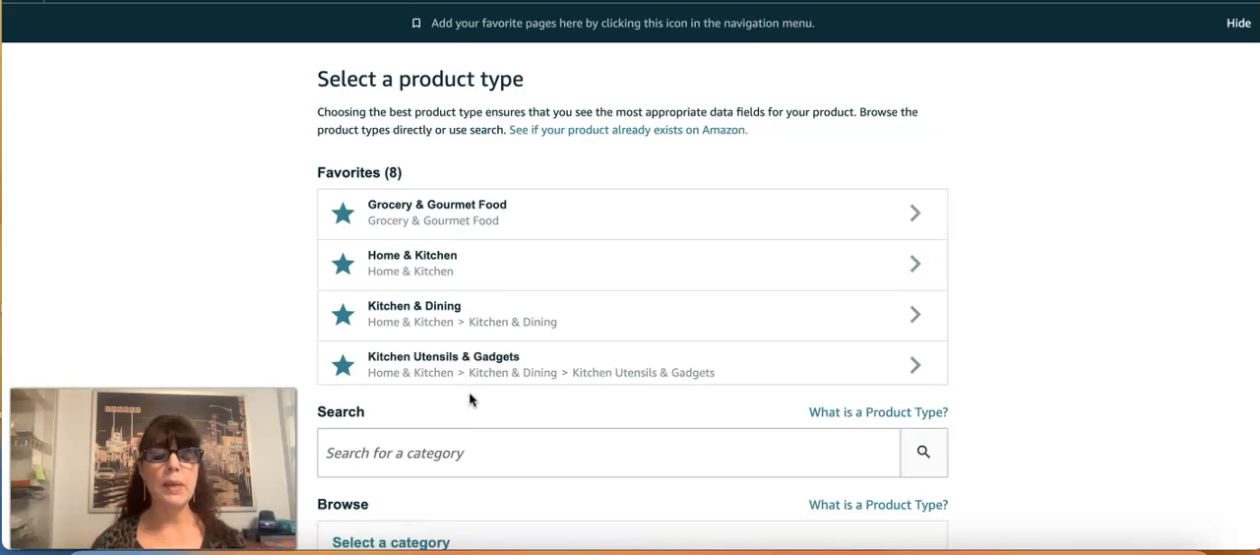
pyautogui.scroll(-2, 469, 398)
pyautogui.click(465, 389)
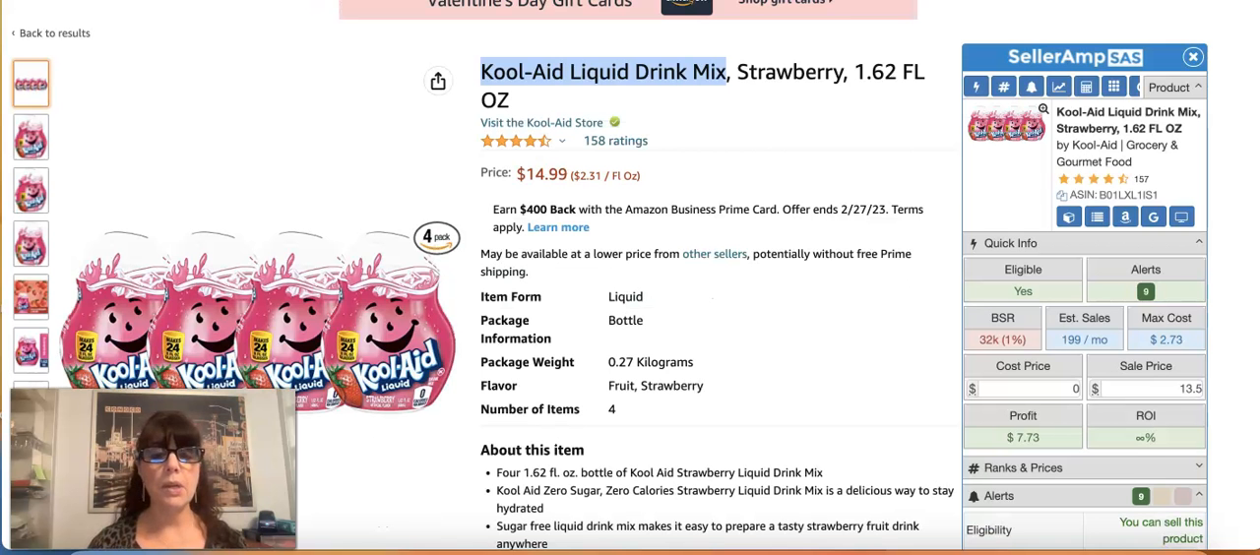
# Step: Review the strawberry Kool-Aid product page and copy "Kool-Aid Liquid Drink Mix" from its title
pyautogui.click(751, 148)
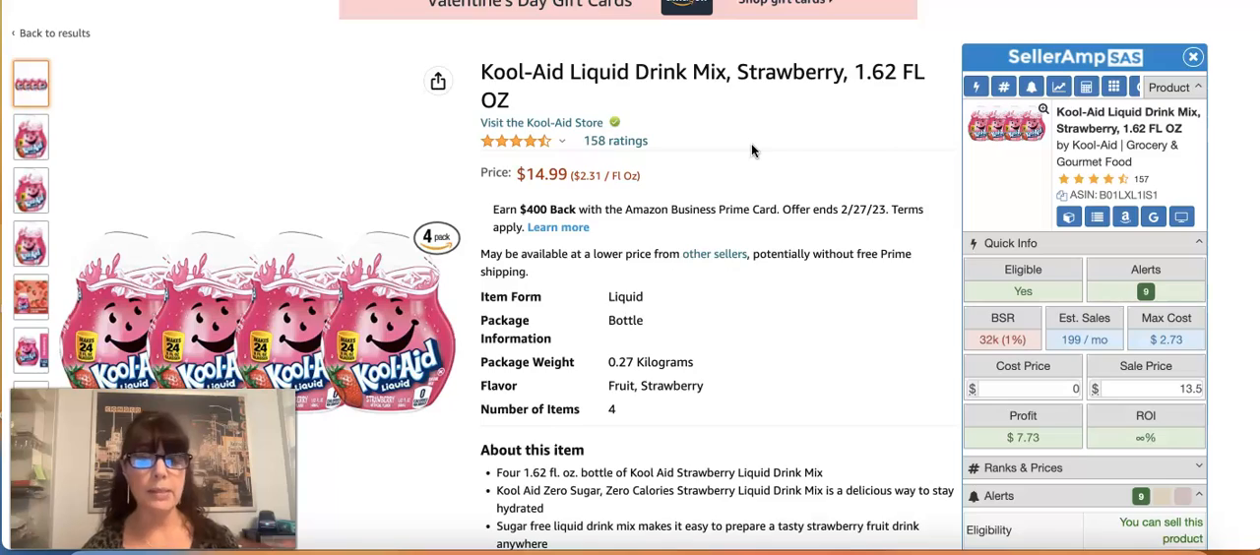
pyautogui.scroll(-1, 751, 144)
pyautogui.scroll(-3, 752, 150)
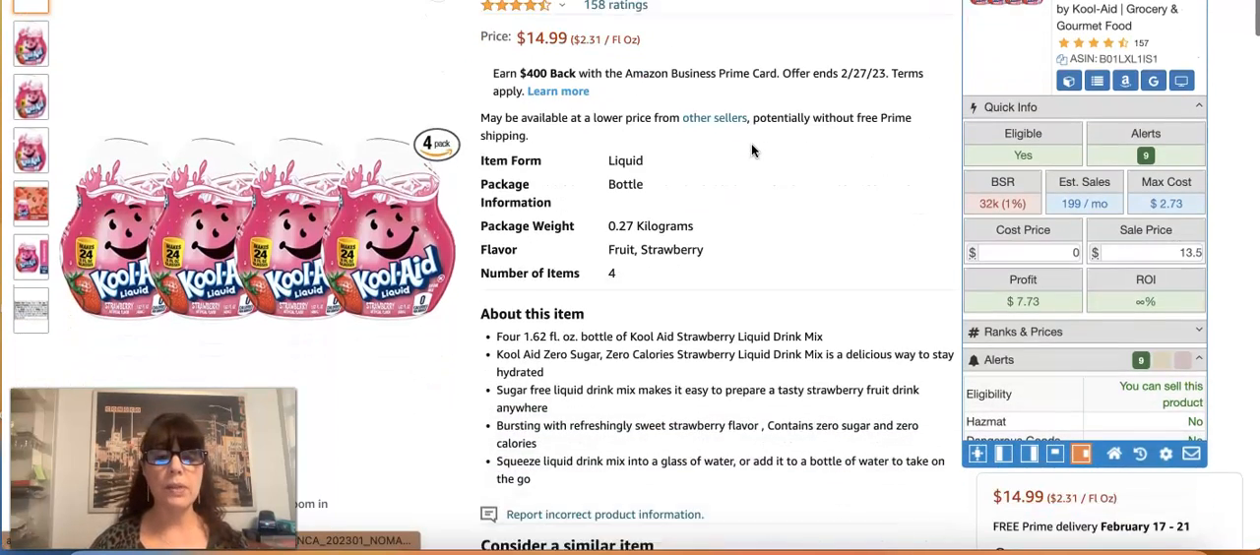
pyautogui.scroll(-2, 751, 145)
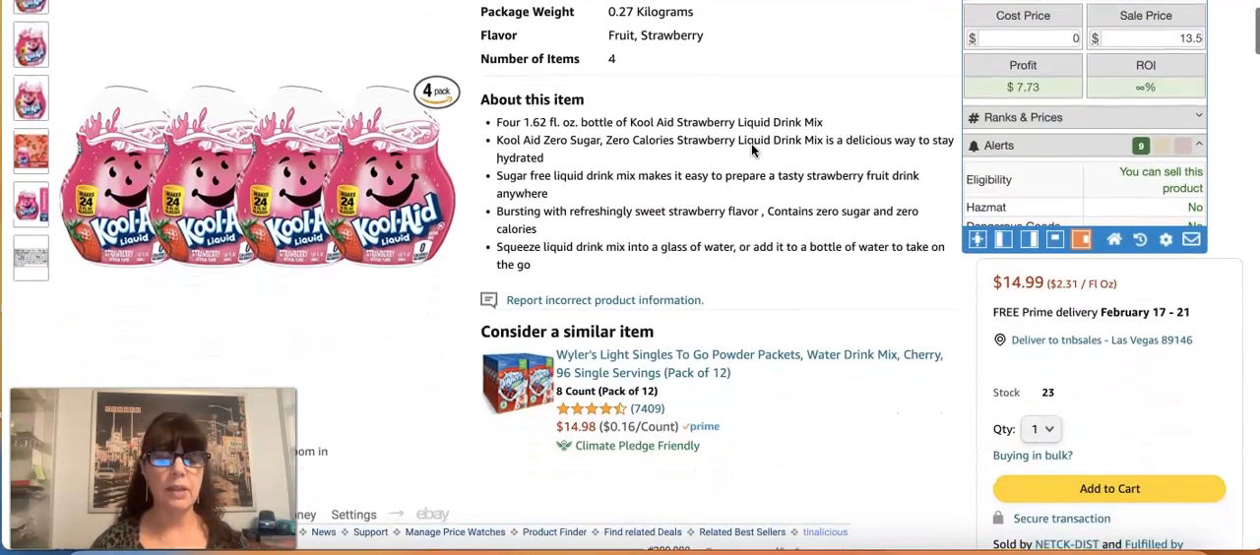
pyautogui.scroll(5, 751, 144)
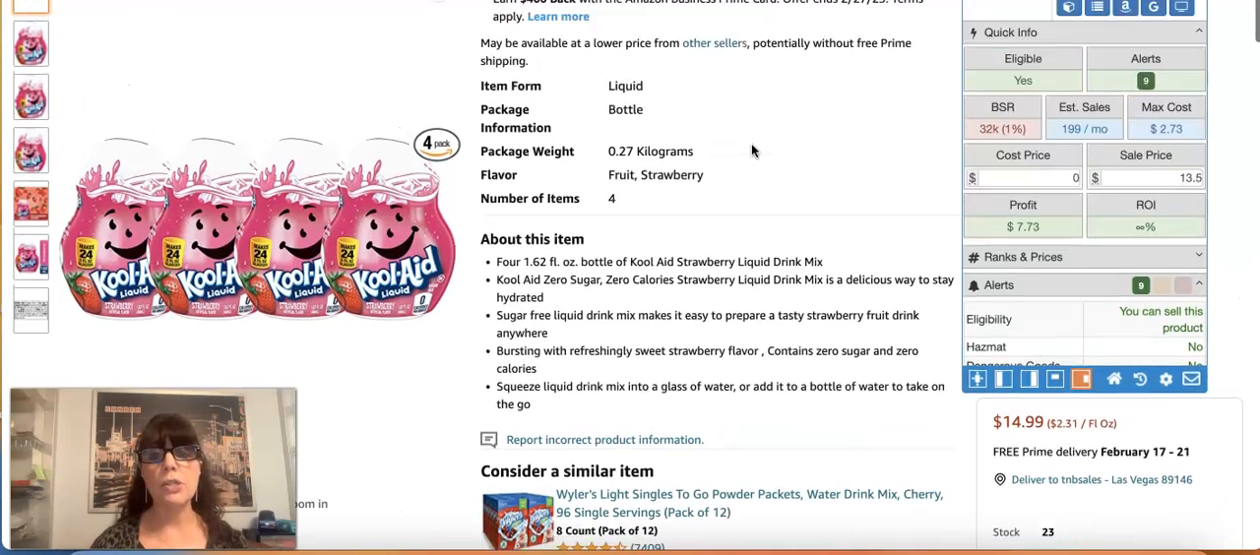
pyautogui.click(816, 152)
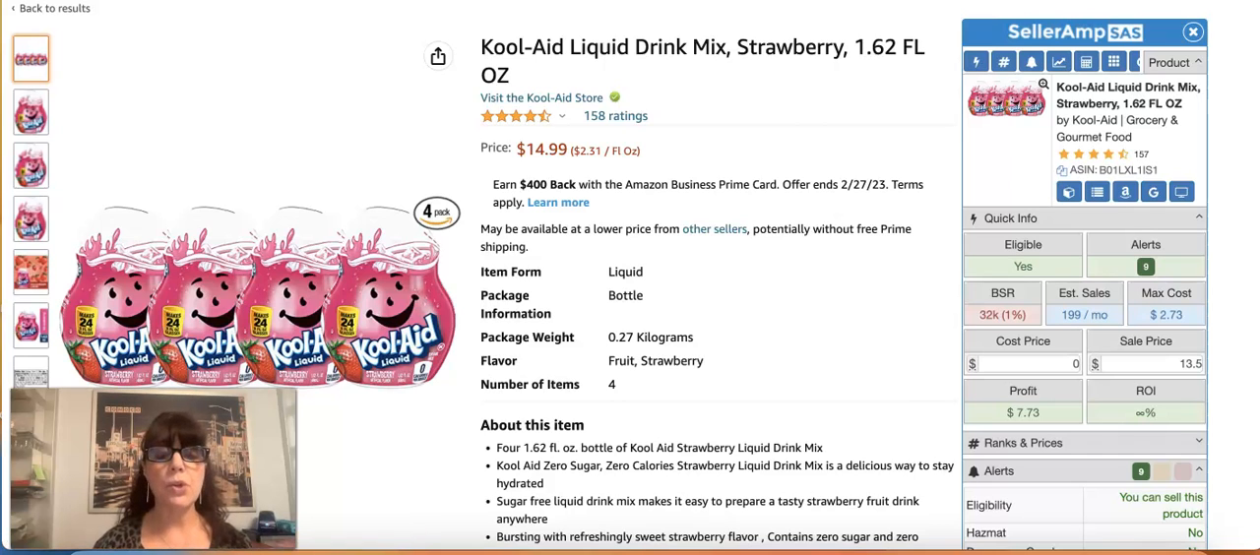
pyautogui.moveTo(481, 48); pyautogui.dragTo(729, 56)
pyautogui.hotkey('ctrl', 'c')
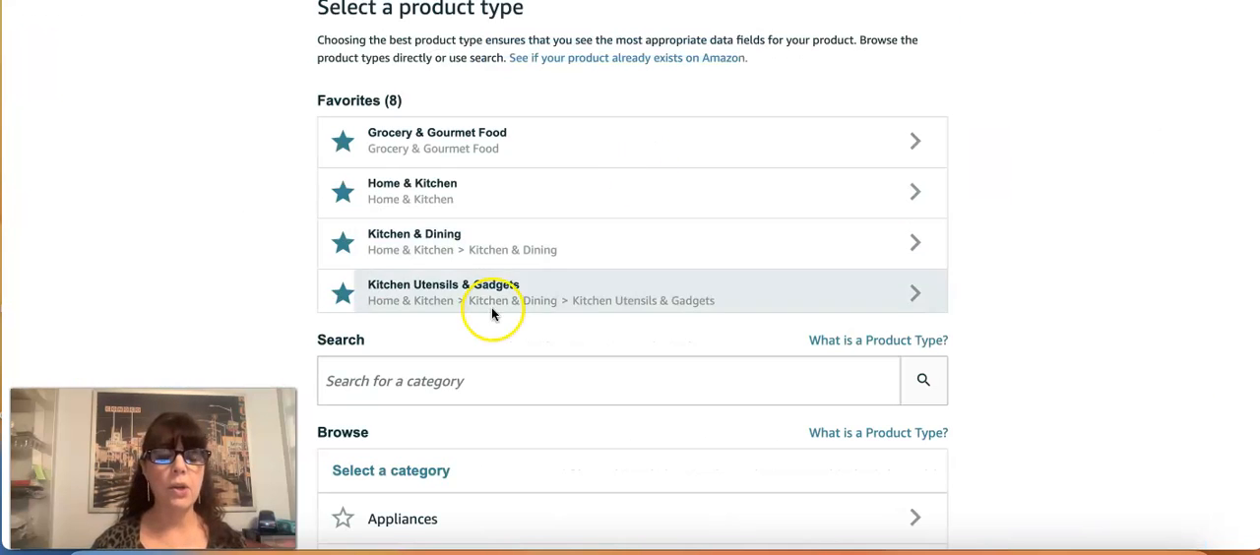
# Step: Search the product types for "drink mix" and select Flavored Drink Concentrate in the Water Flavoring Drops category
pyautogui.click(441, 376)
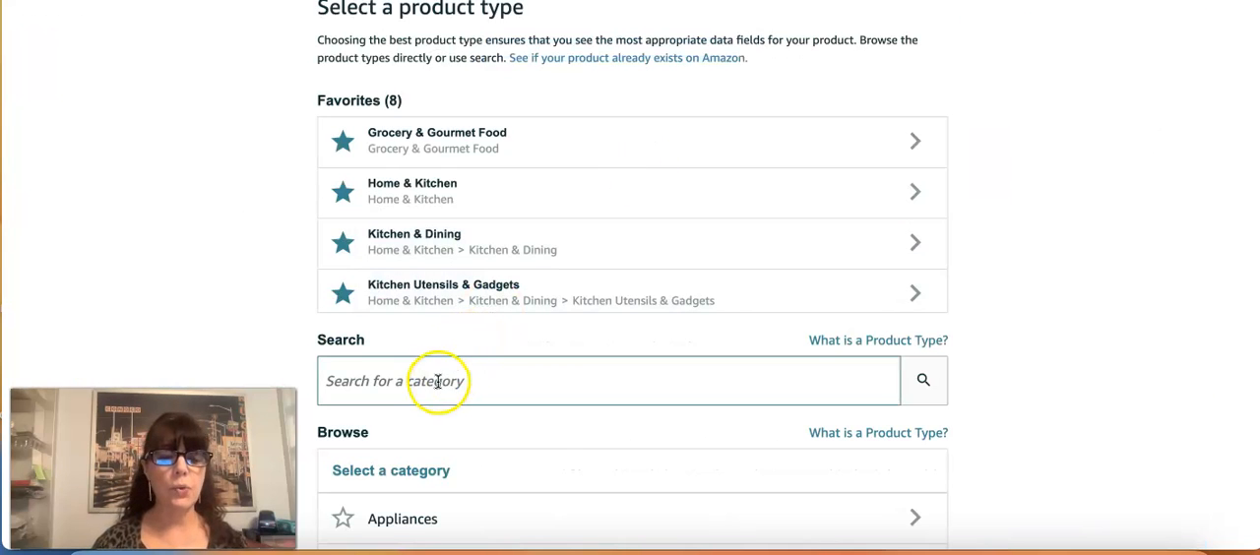
pyautogui.write('dr')
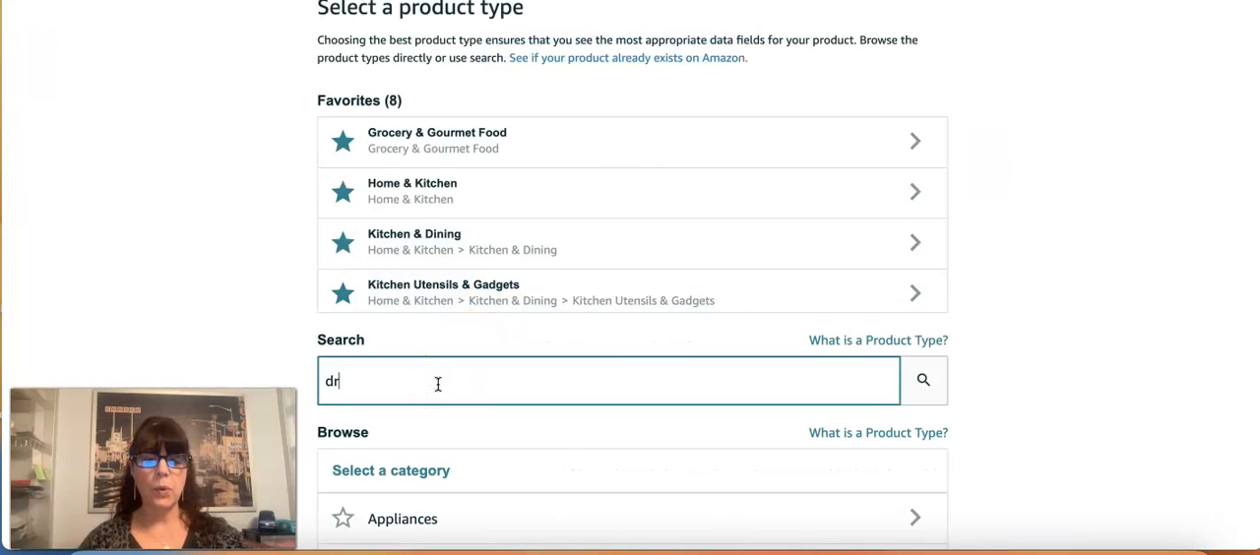
pyautogui.write('ink mix')
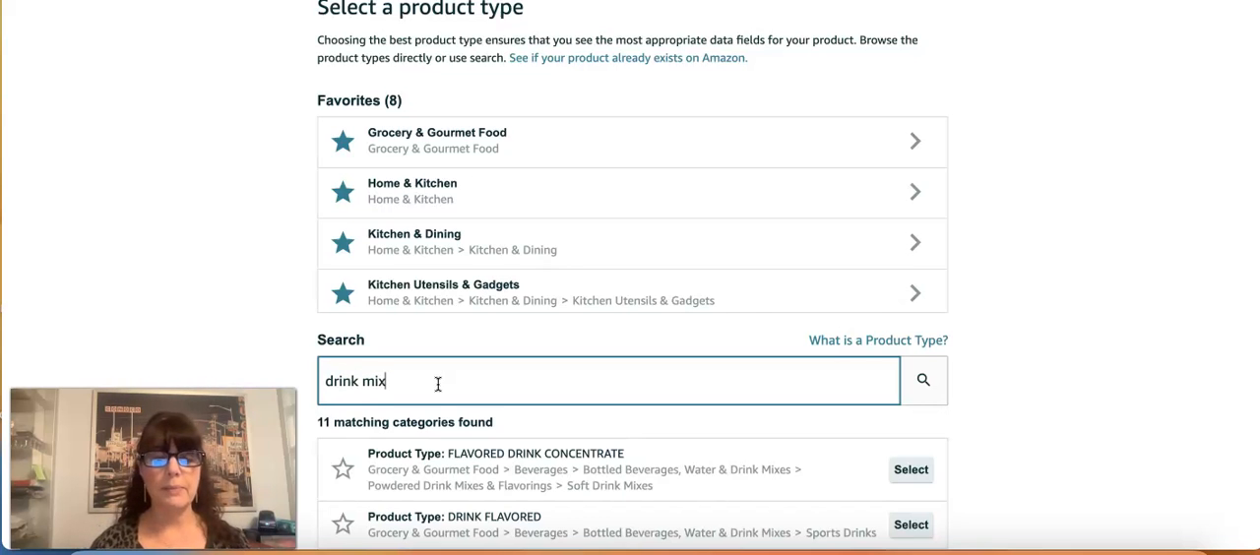
pyautogui.scroll(-5, 438, 384)
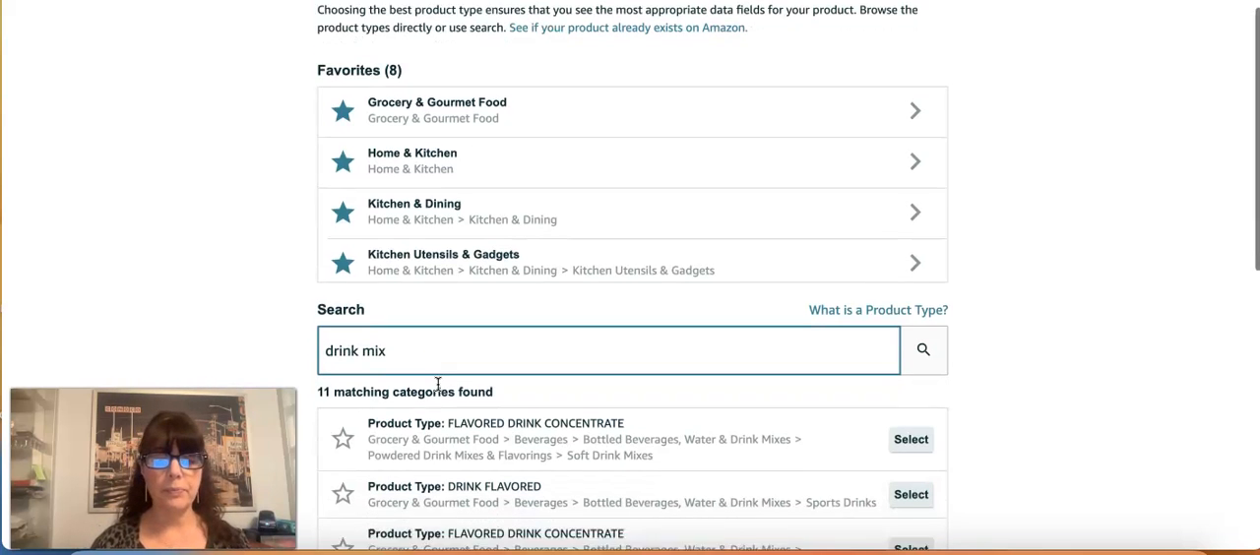
pyautogui.scroll(1, 438, 384)
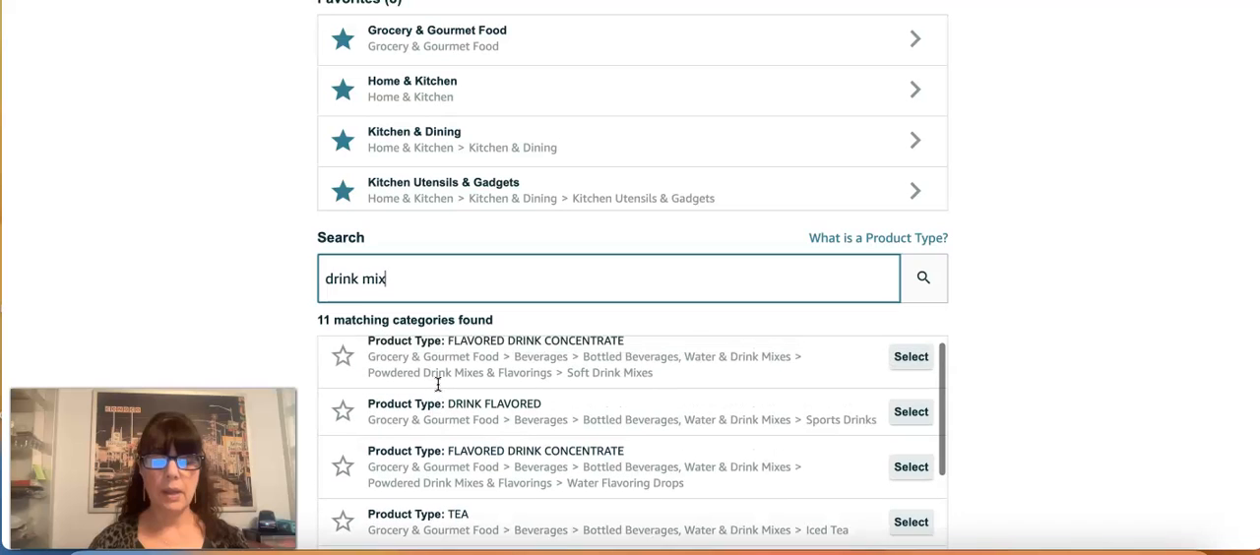
pyautogui.scroll(-1, 701, 465)
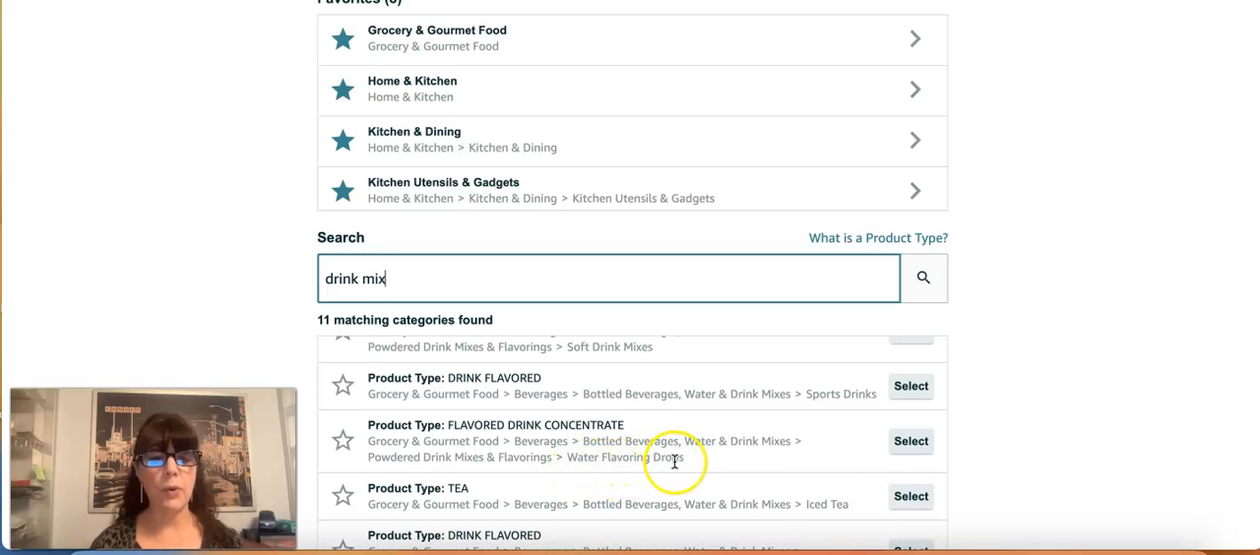
pyautogui.click(901, 443)
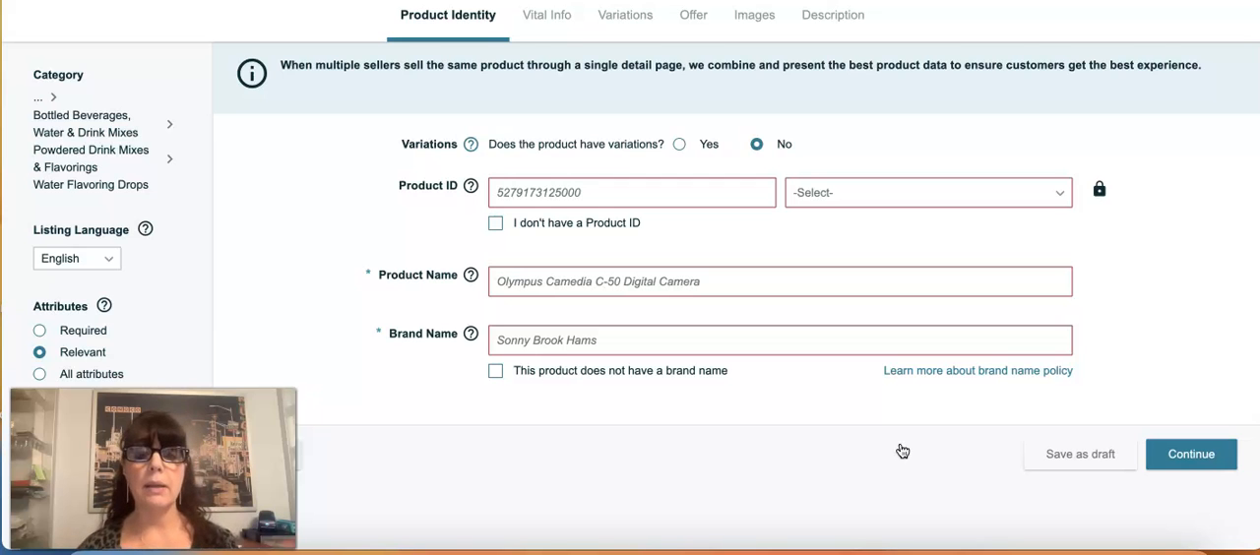
# Step: Fill in the product identity with product name "Kool-Aid Liquid Drink Mix", brand name "Generic" and no Product ID
pyautogui.click(571, 284)
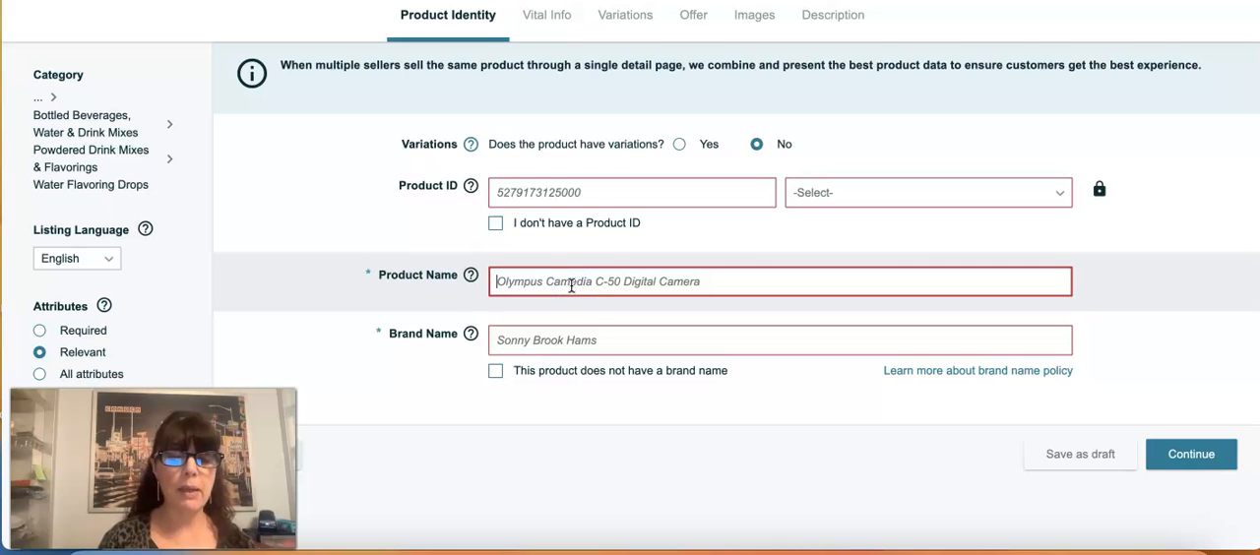
pyautogui.hotkey('ctrl', 'v')
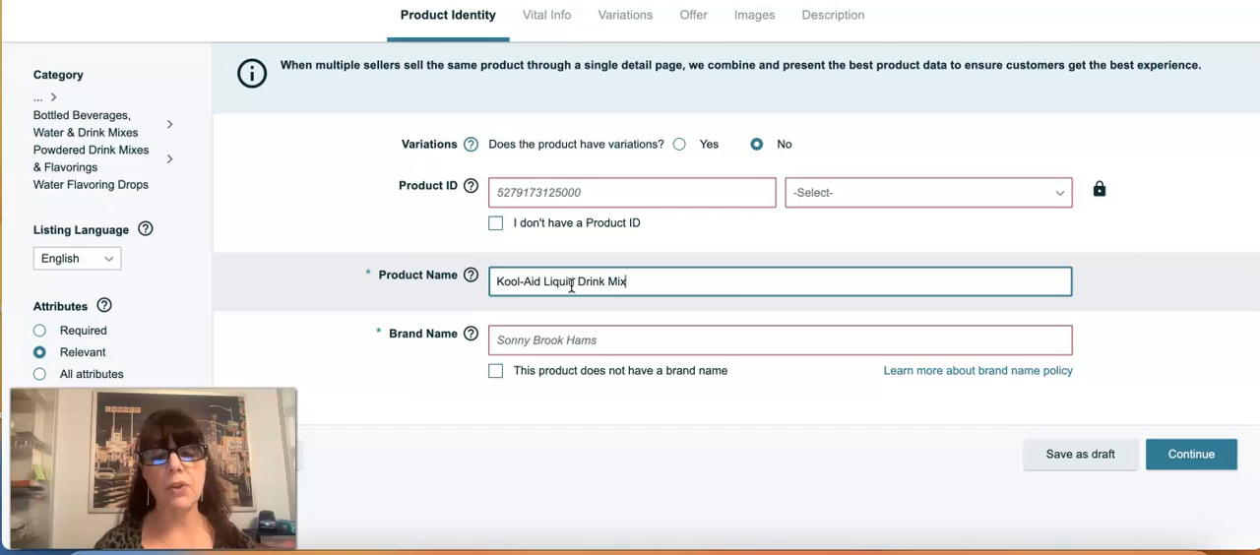
pyautogui.click(520, 340)
pyautogui.write('G')
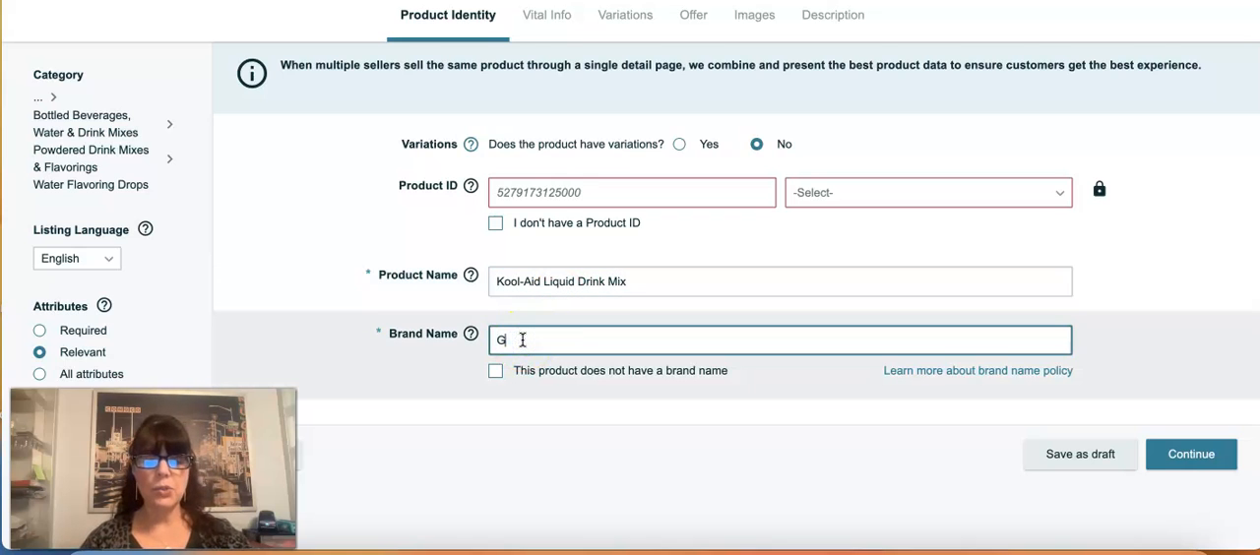
pyautogui.write('eneric')
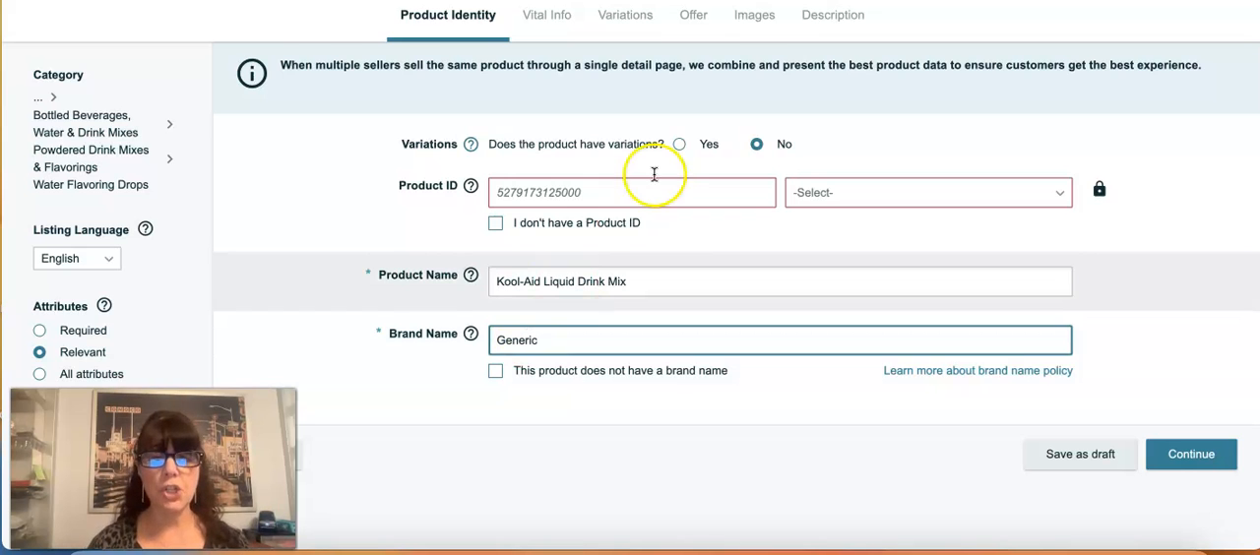
pyautogui.click(494, 224)
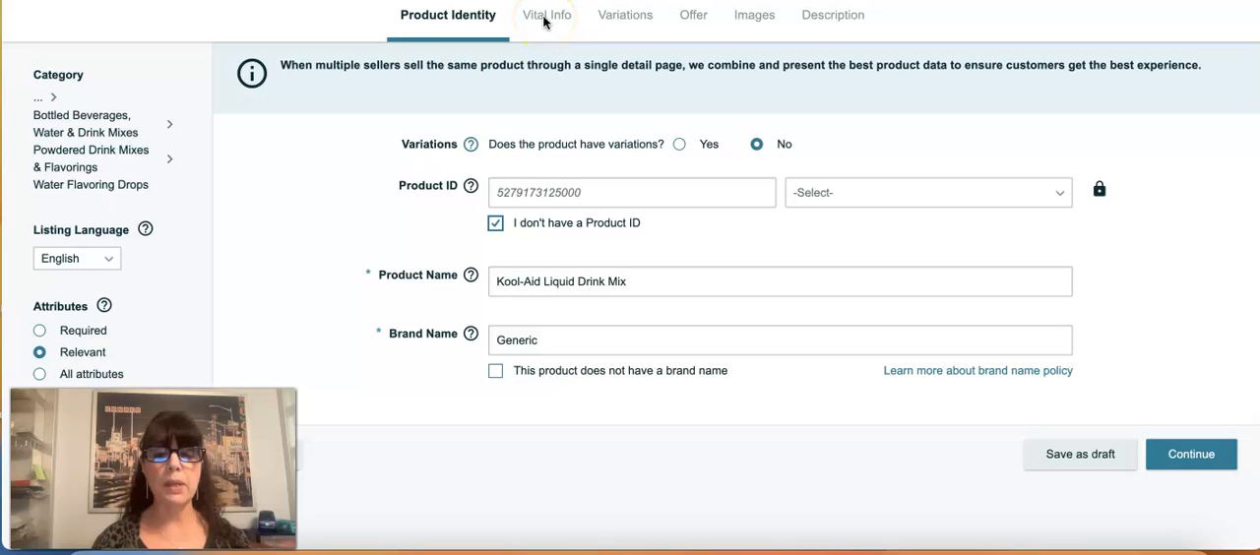
# Step: Continue to the listing's vital information and display all attributes
pyautogui.click(1190, 460)
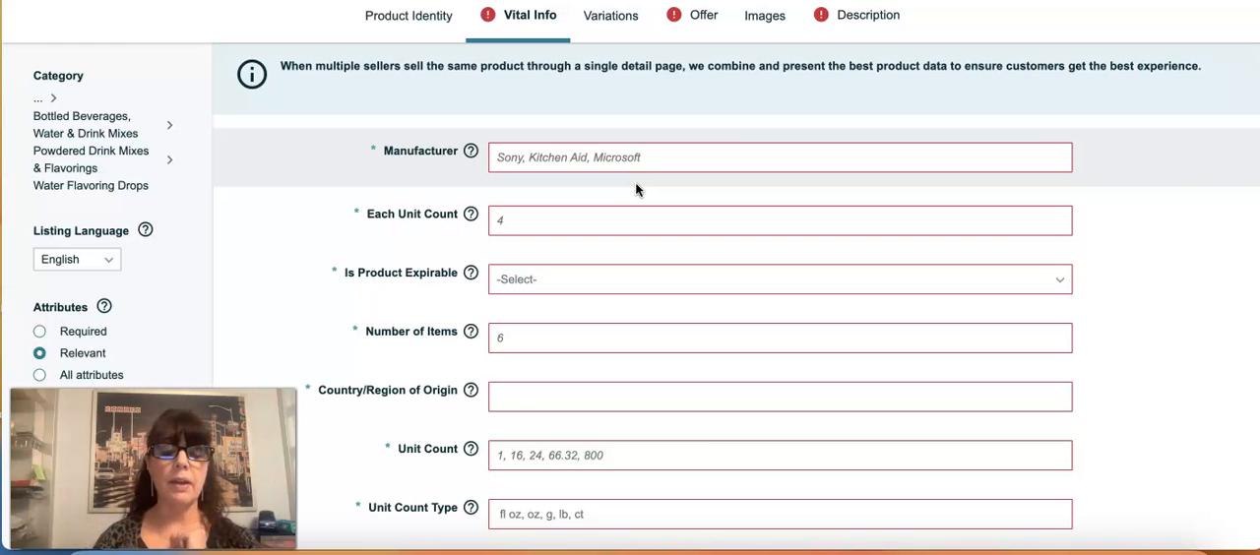
pyautogui.scroll(-3, 636, 190)
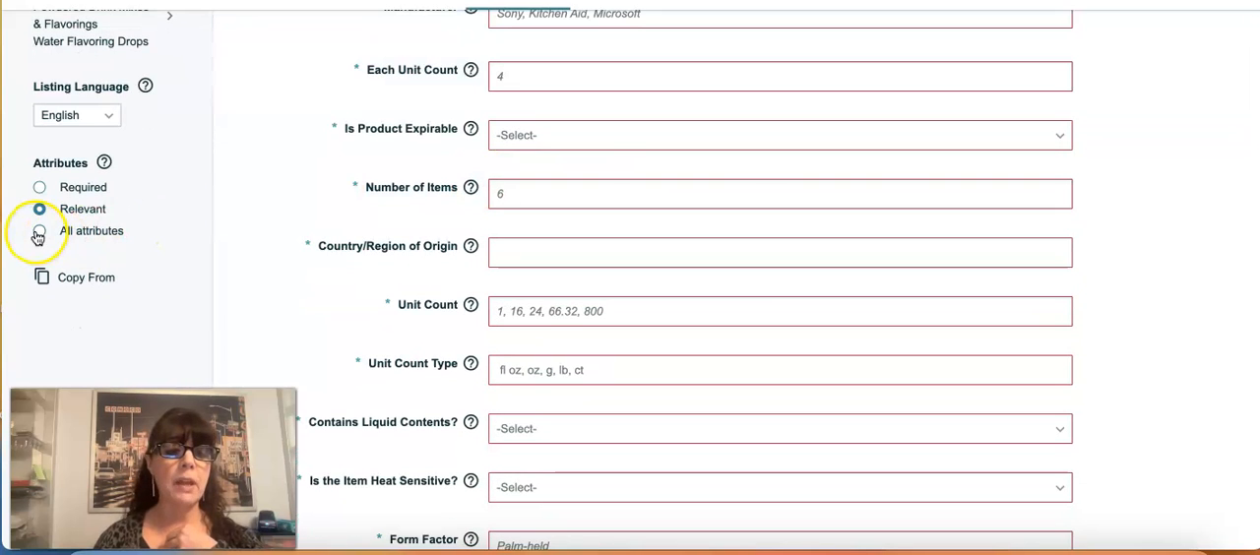
pyautogui.click(39, 234)
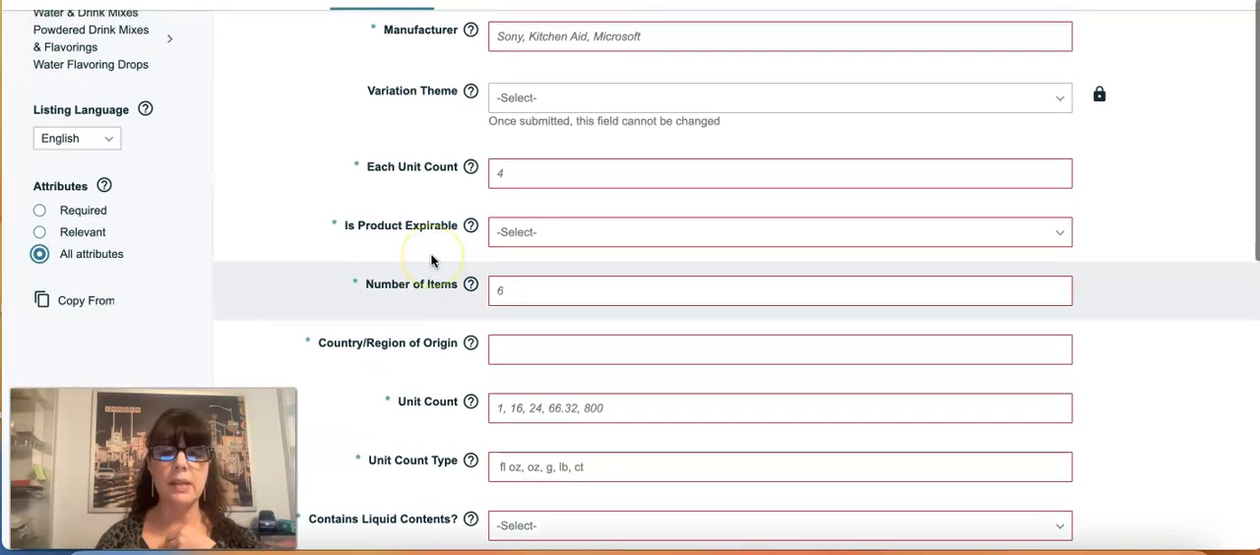
pyautogui.scroll(2, 430, 259)
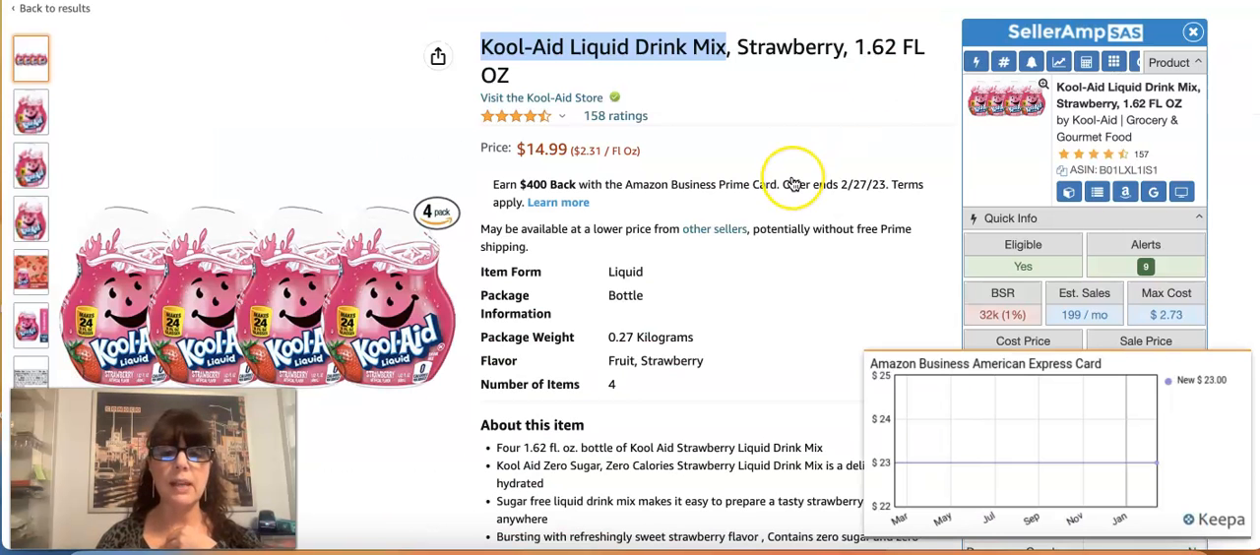
# Step: Copy the manufacturer from the Kool-Aid product page's details and enter "Kool-Aid" as the listing's manufacturer
pyautogui.scroll(-1, 777, 172)
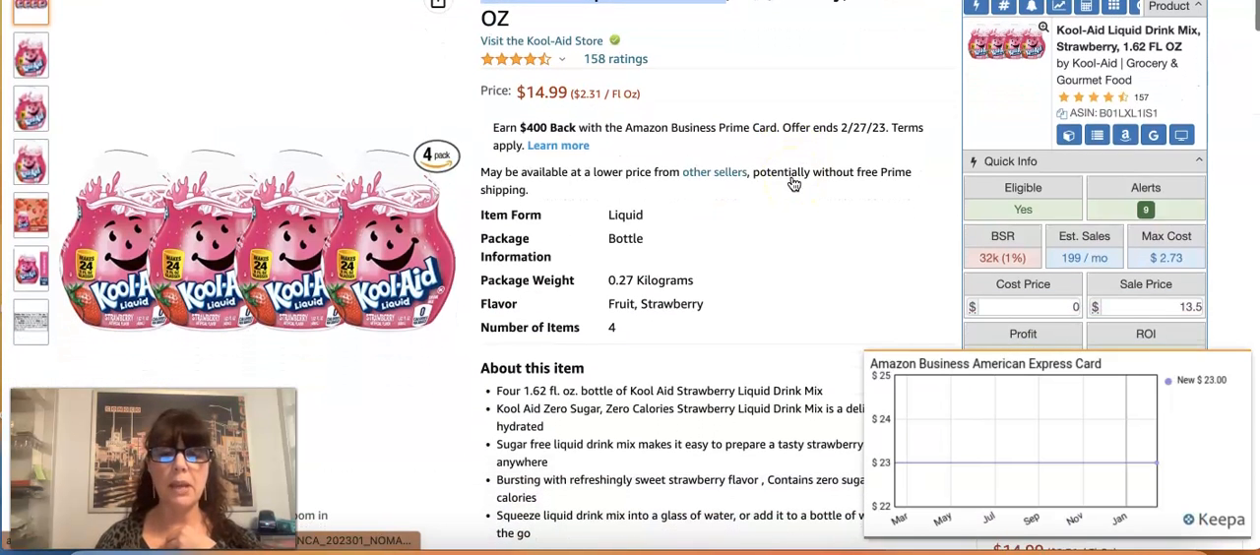
pyautogui.scroll(-1, 793, 184)
pyautogui.scroll(-1, 793, 184)
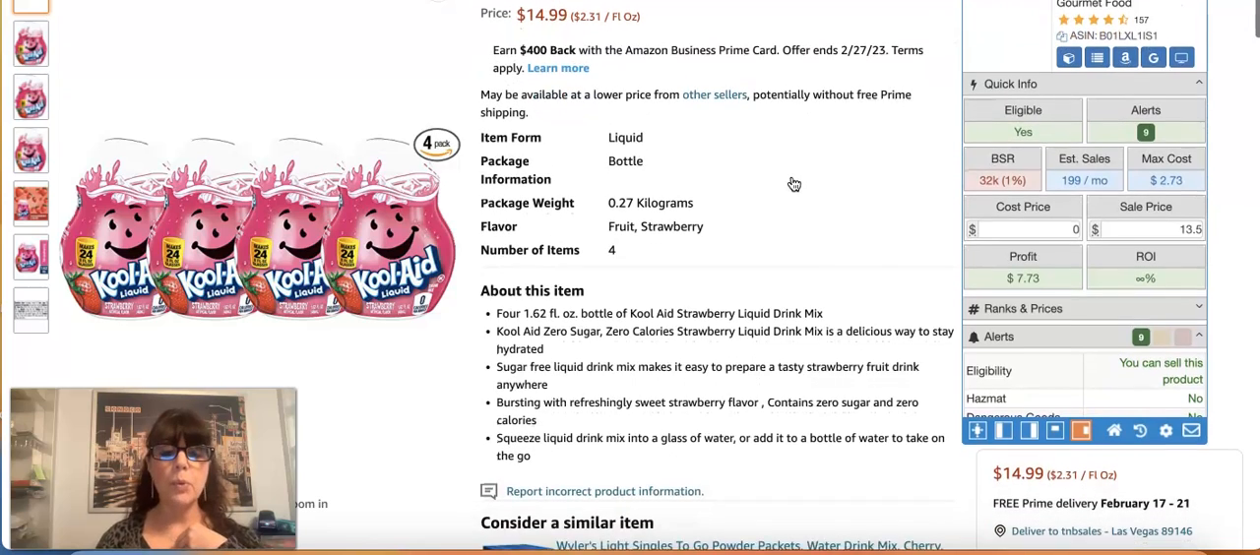
pyautogui.scroll(-2, 793, 184)
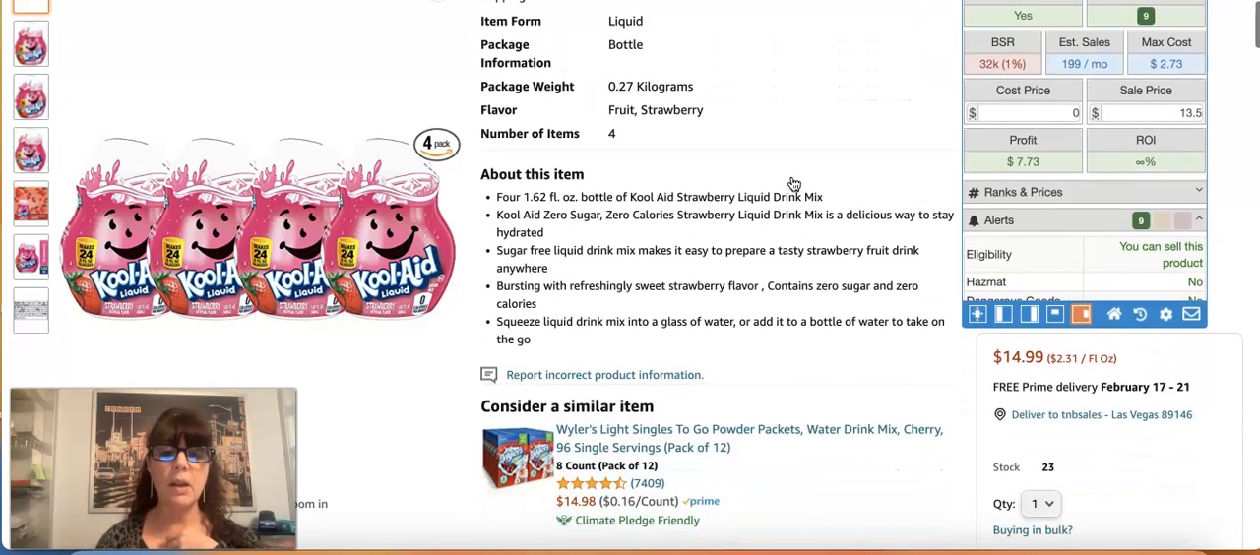
pyautogui.scroll(-5, 793, 184)
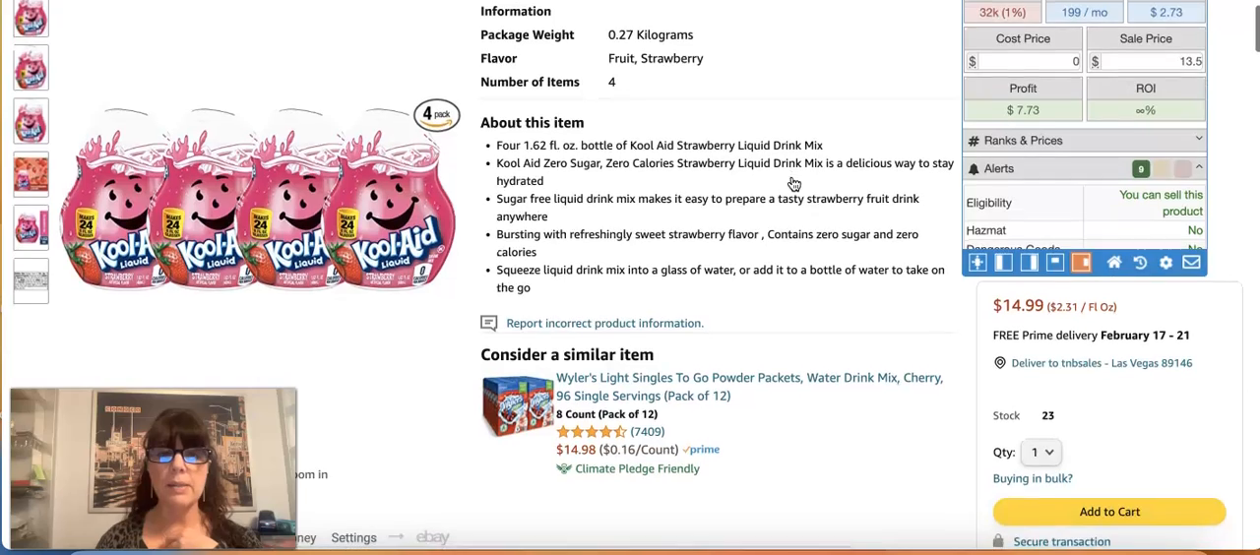
pyautogui.scroll(-10, 794, 184)
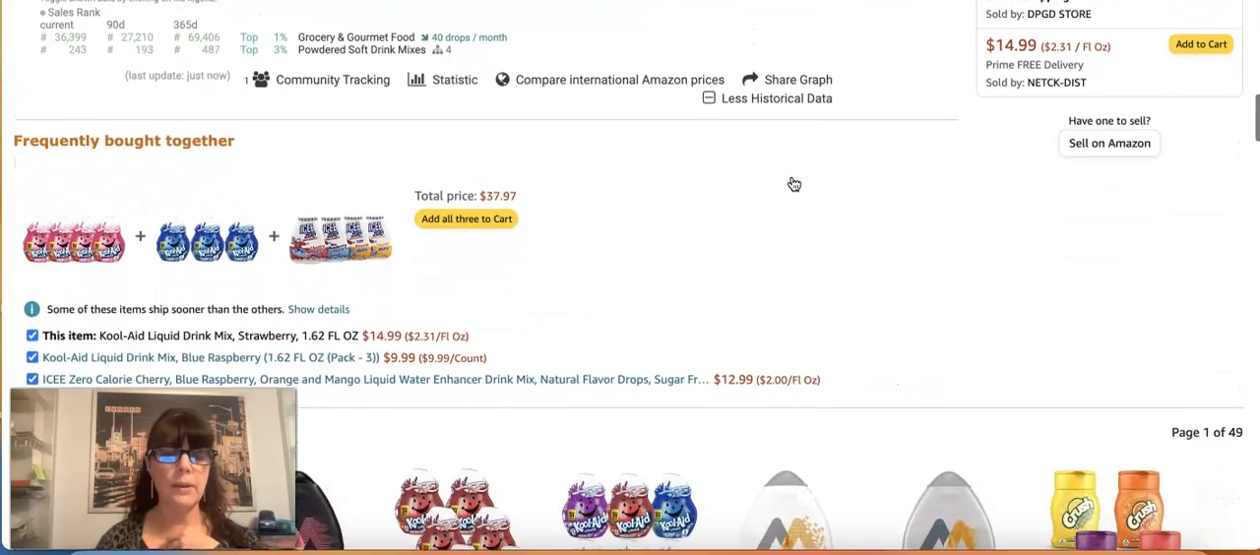
pyautogui.scroll(-2, 793, 184)
pyautogui.scroll(-8, 794, 184)
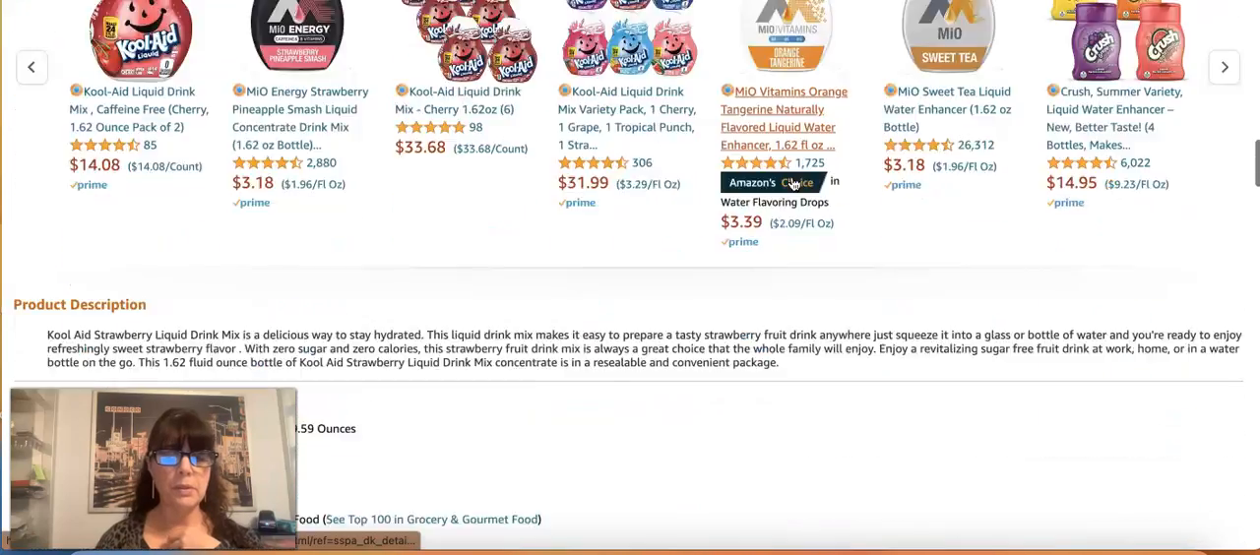
pyautogui.scroll(-1, 793, 184)
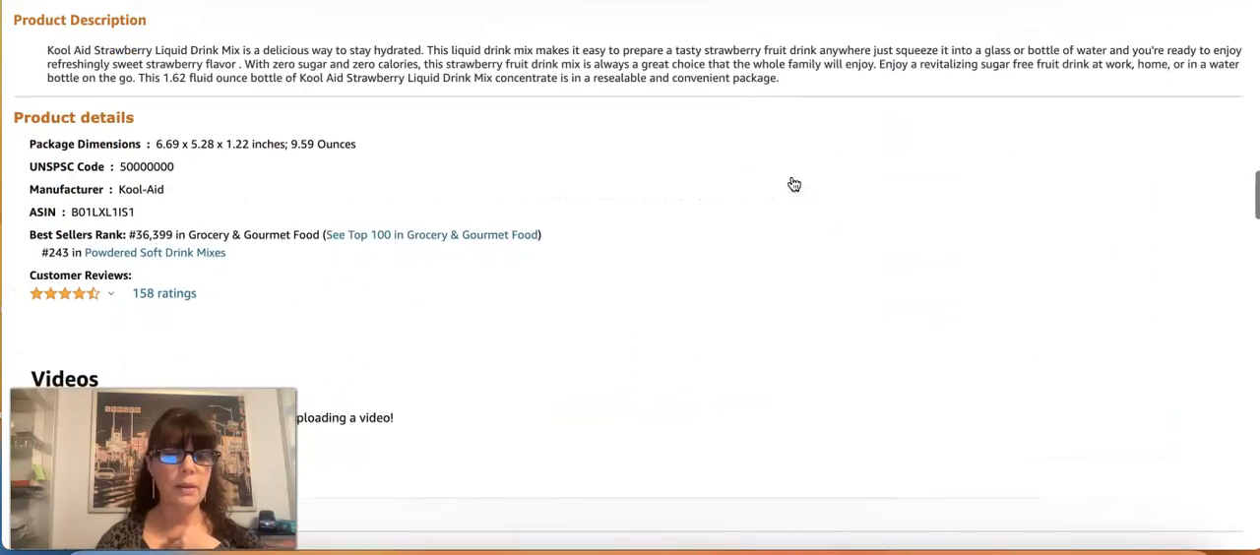
pyautogui.moveTo(118, 189); pyautogui.dragTo(170, 197)
pyautogui.hotkey('ctrl', 'c')
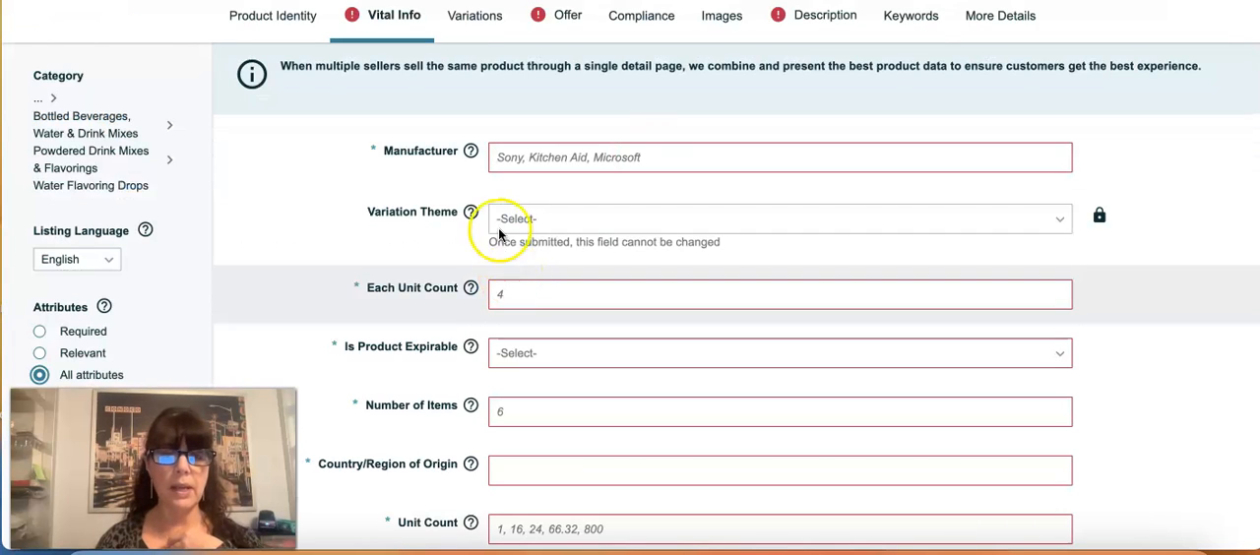
pyautogui.click(497, 160)
pyautogui.hotkey('ctrl', 'v')
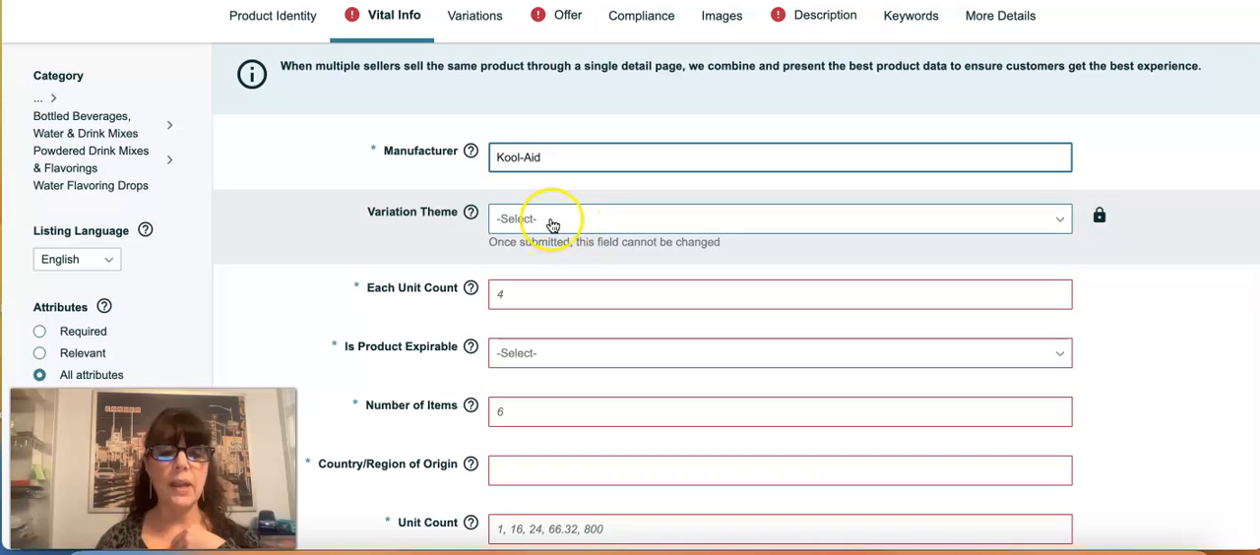
# Step: Set the listing's variation theme to Flavor and the each unit count to 1
pyautogui.click(554, 225)
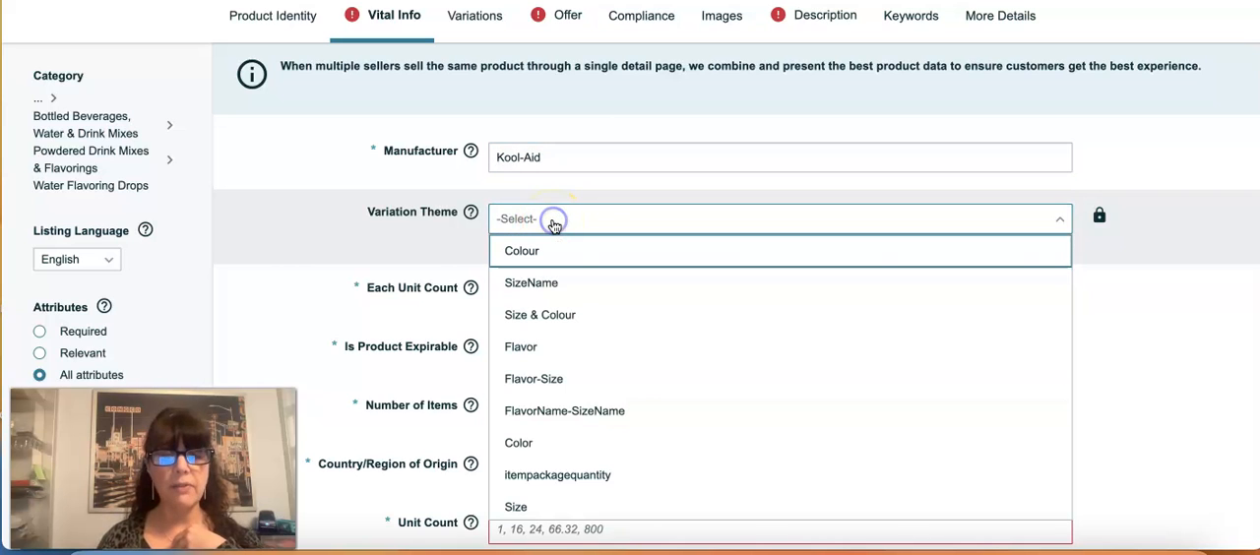
pyautogui.click(533, 350)
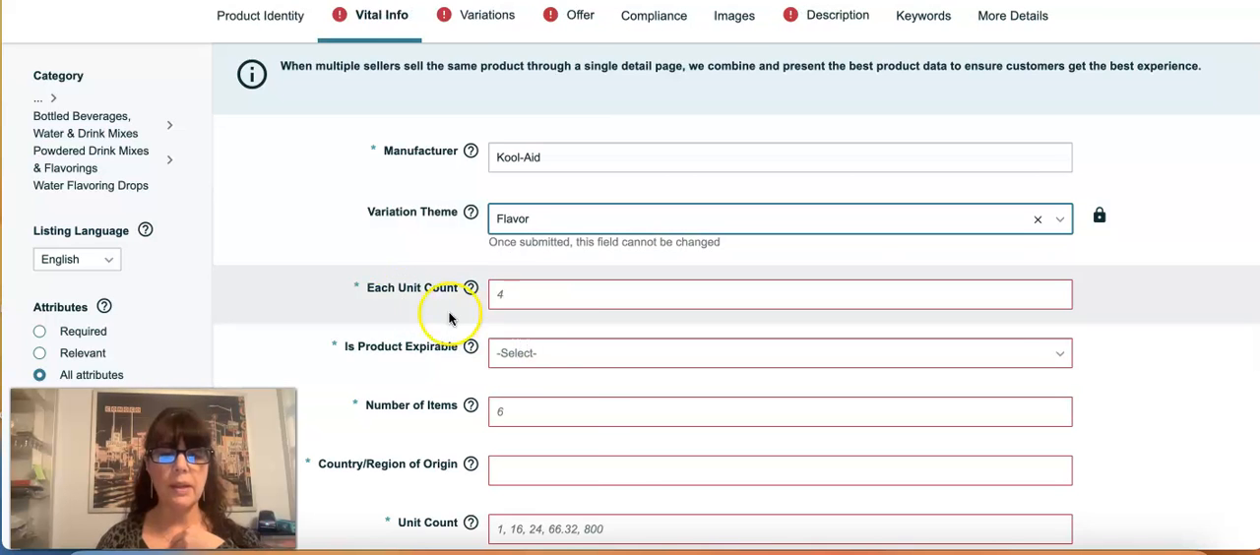
pyautogui.click(517, 293)
pyautogui.write('1')
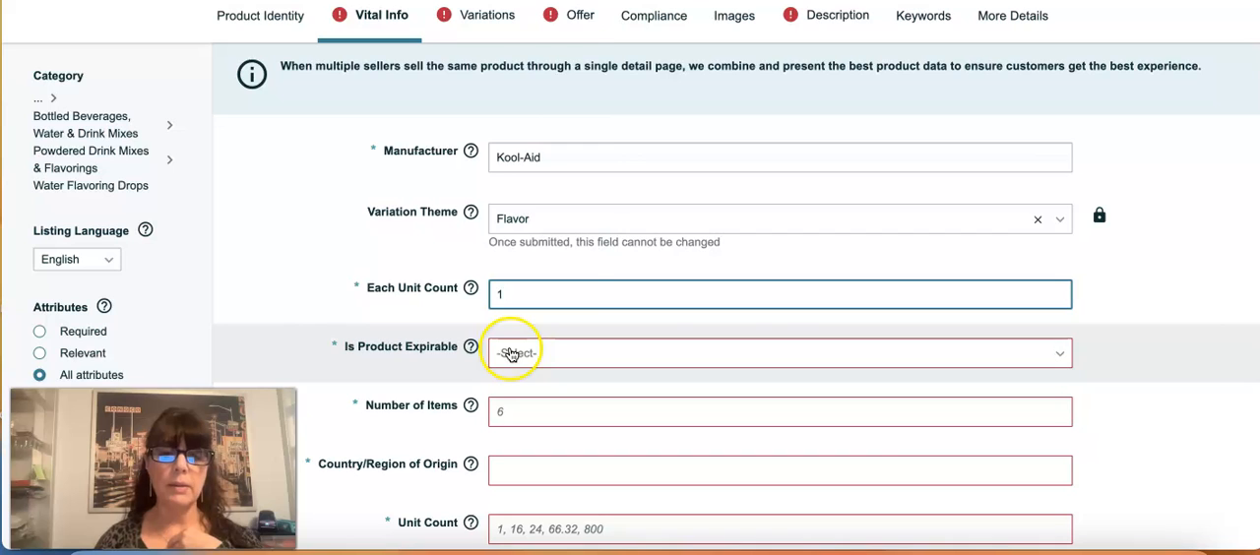
# Step: Mark the product as expirable and set the number of items to 1, checking the field's definition and the reference product page
pyautogui.click(557, 356)
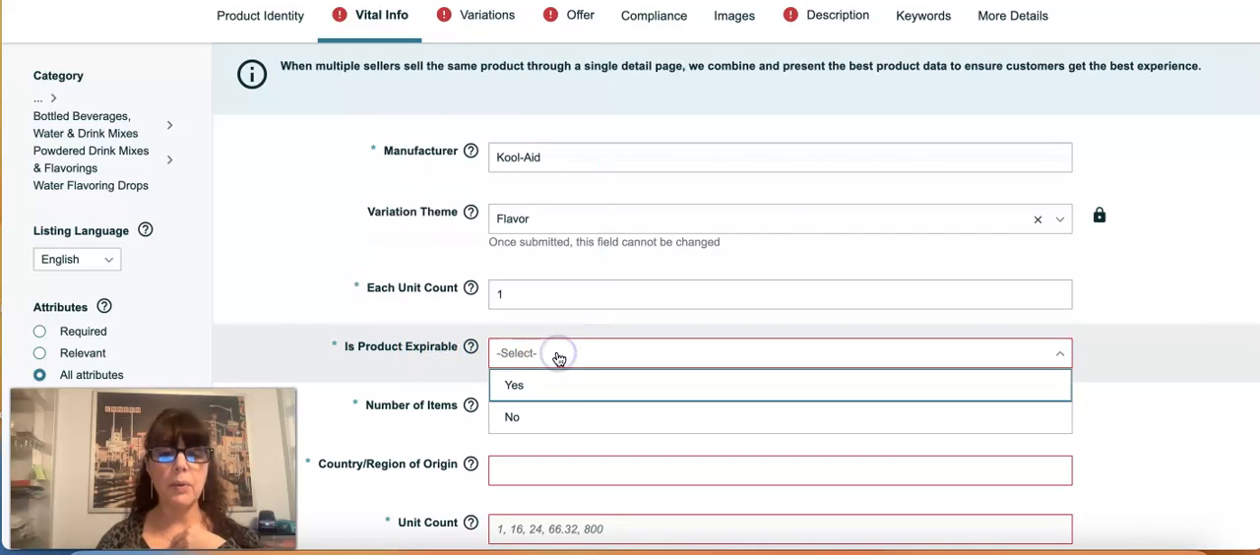
pyautogui.click(539, 385)
pyautogui.click(513, 417)
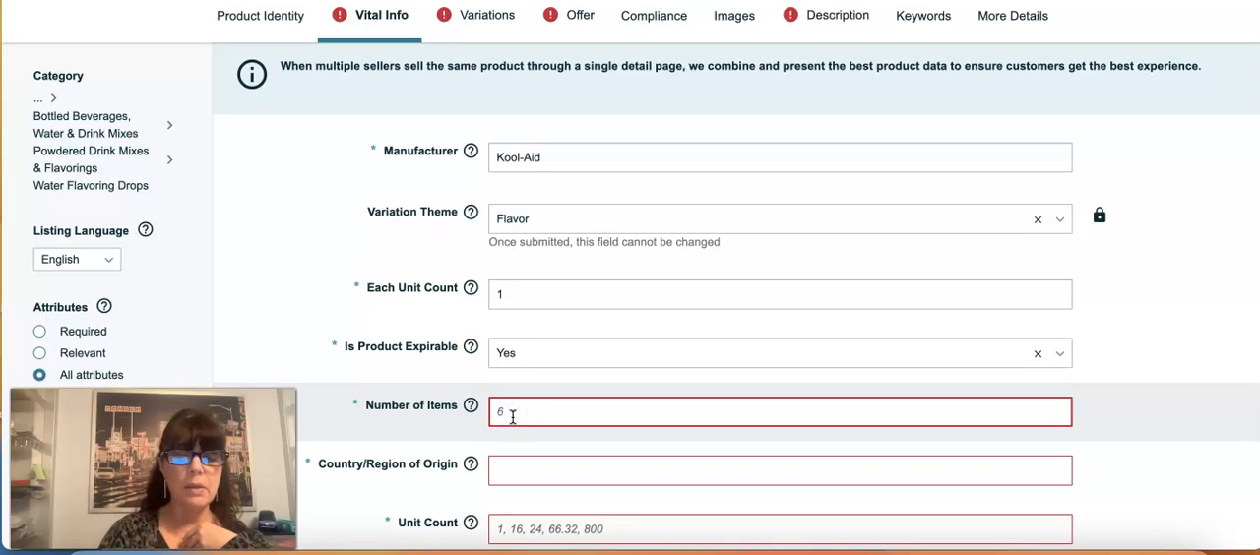
pyautogui.write('2')
pyautogui.scroll(-2, 513, 417)
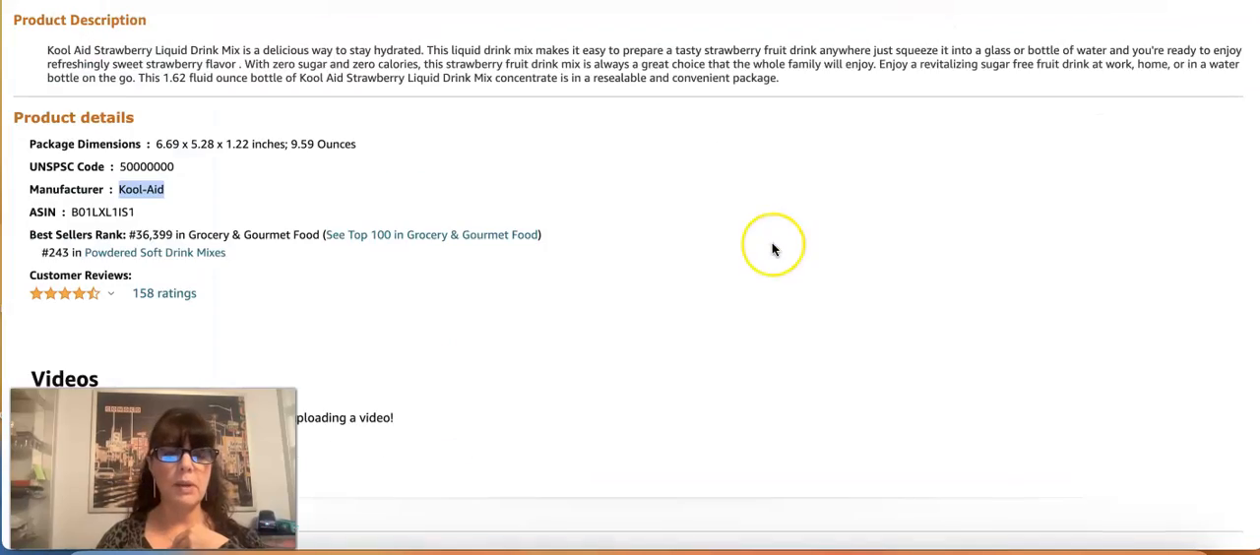
pyautogui.scroll(10, 769, 246)
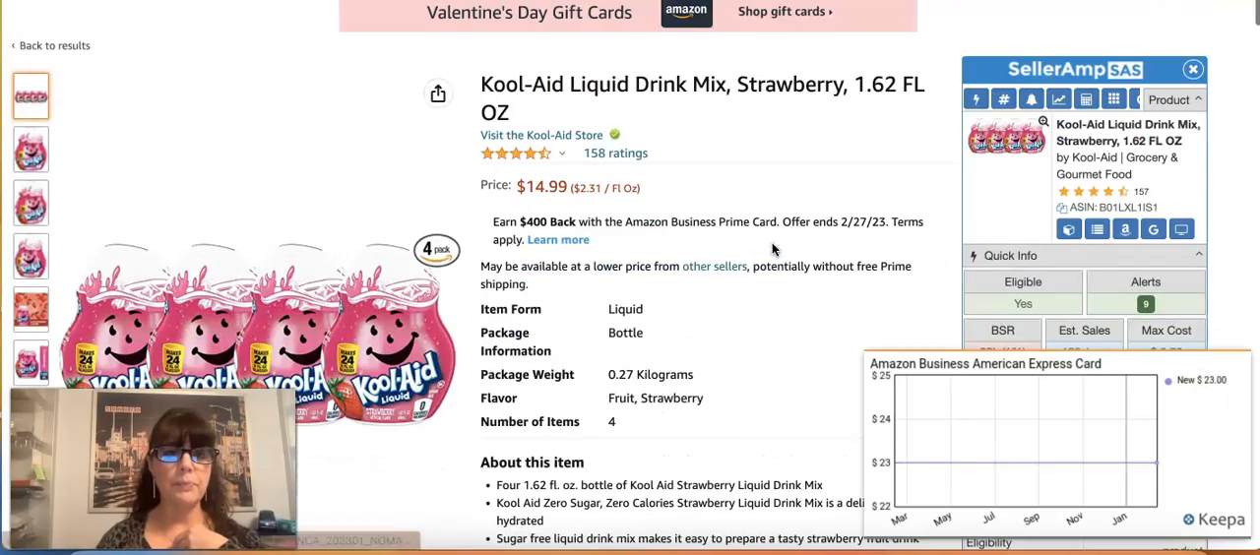
pyautogui.scroll(-1, 610, 276)
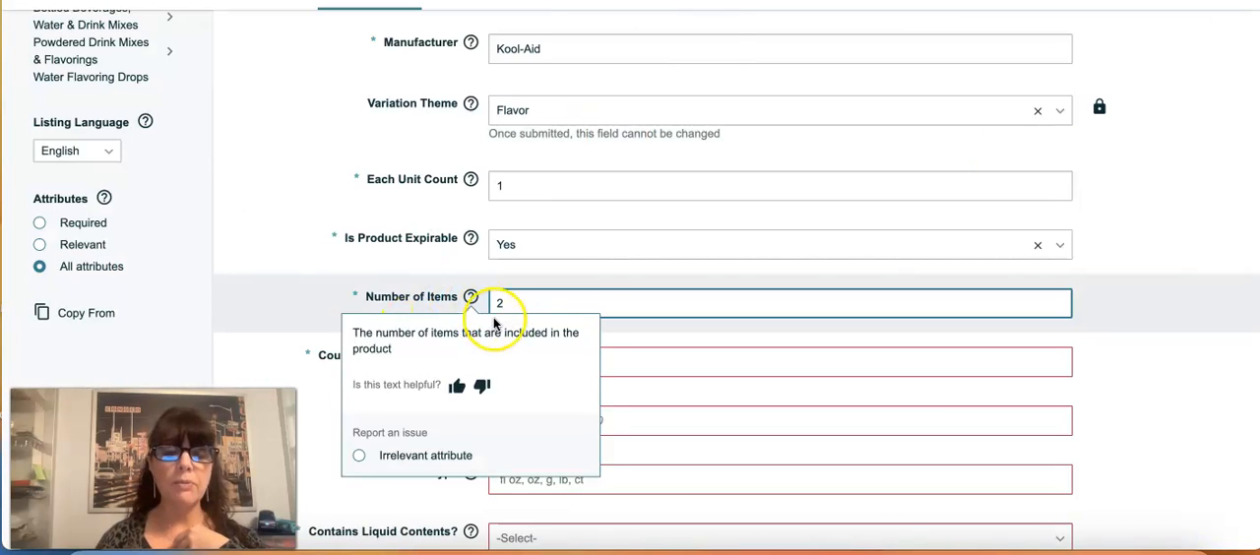
pyautogui.press('BackSpace')
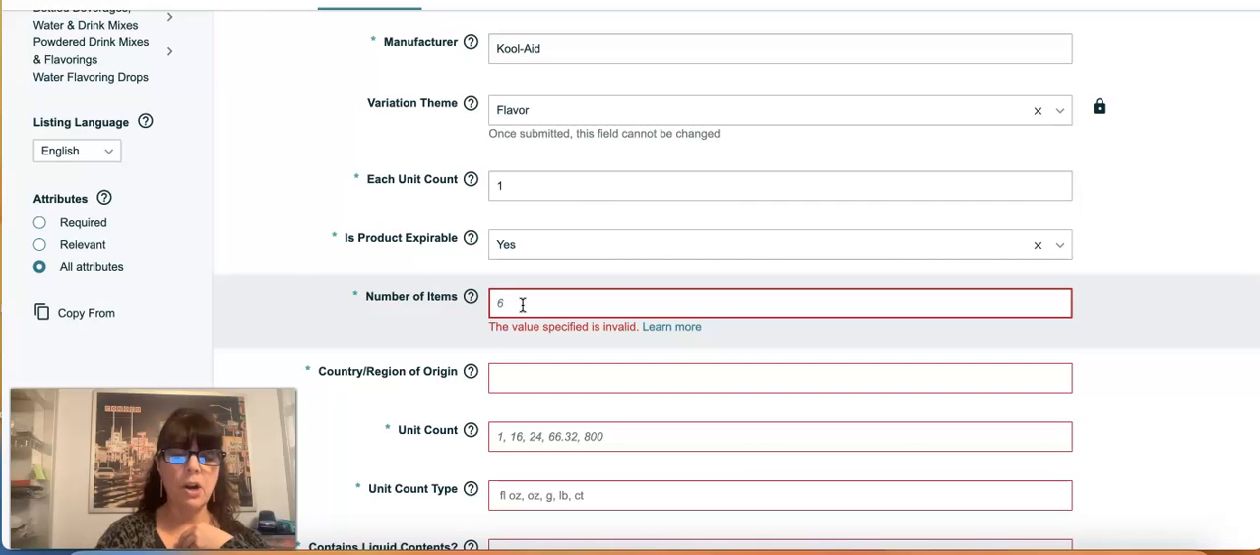
pyautogui.write('1')
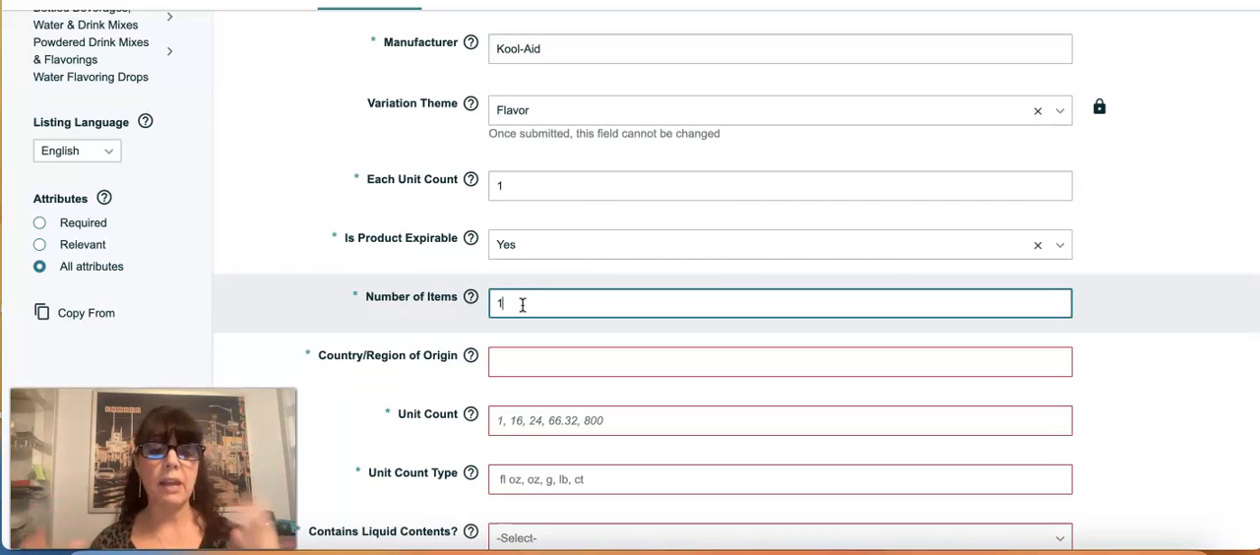
# Step: Set the country/region of origin to United States
pyautogui.click(550, 377)
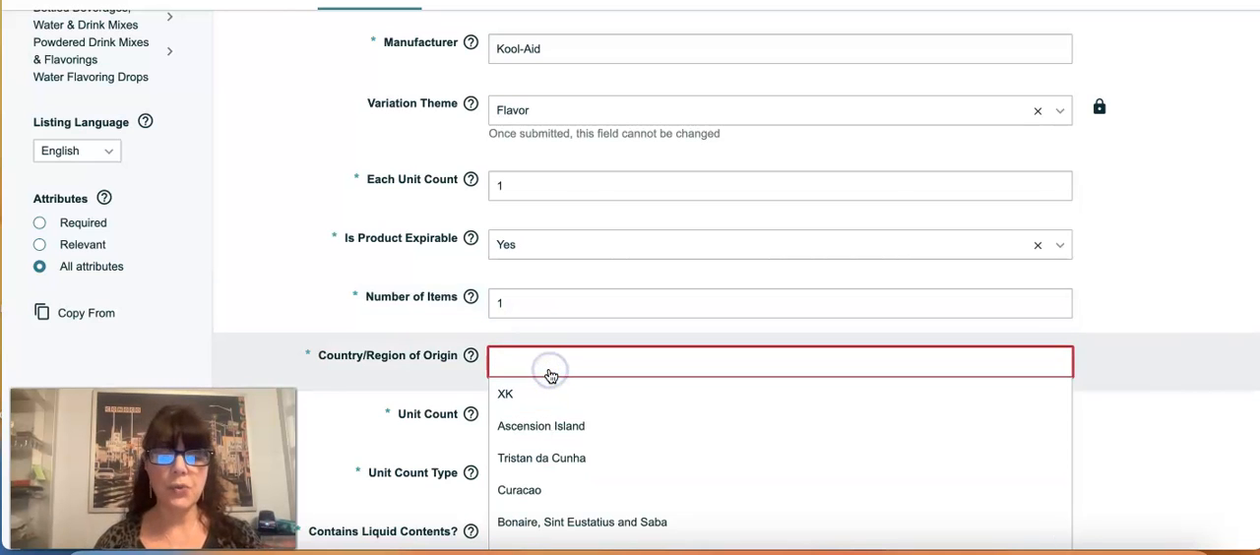
pyautogui.write('united')
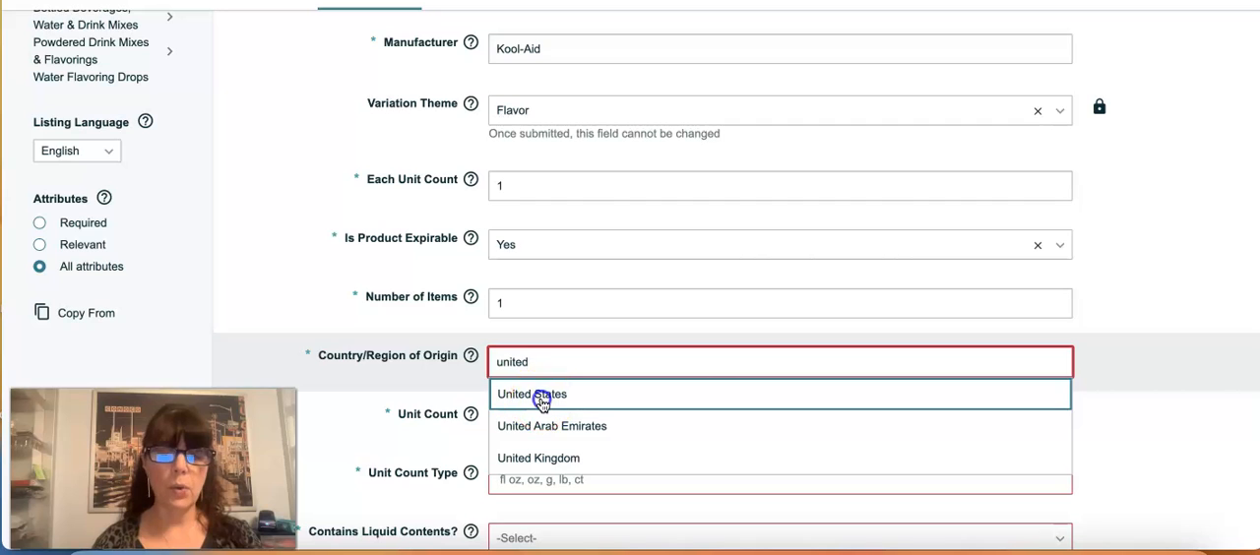
pyautogui.click(542, 402)
# Step: Set the unit count to 1 and the unit count type to Count
pyautogui.scroll(-1, 542, 404)
pyautogui.click(527, 361)
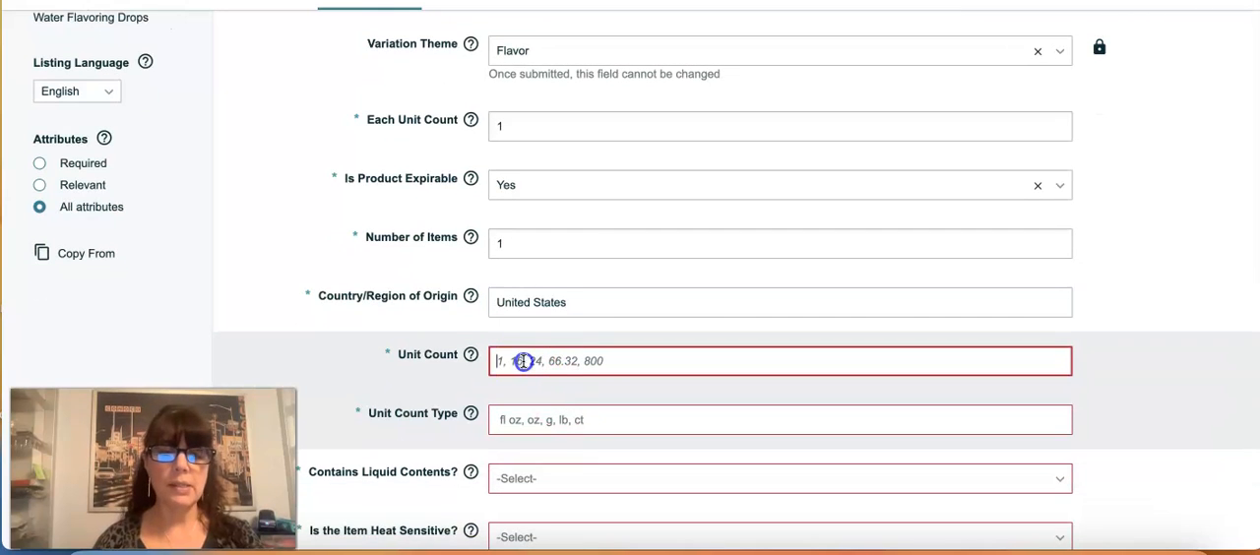
pyautogui.write('1')
pyautogui.click(511, 420)
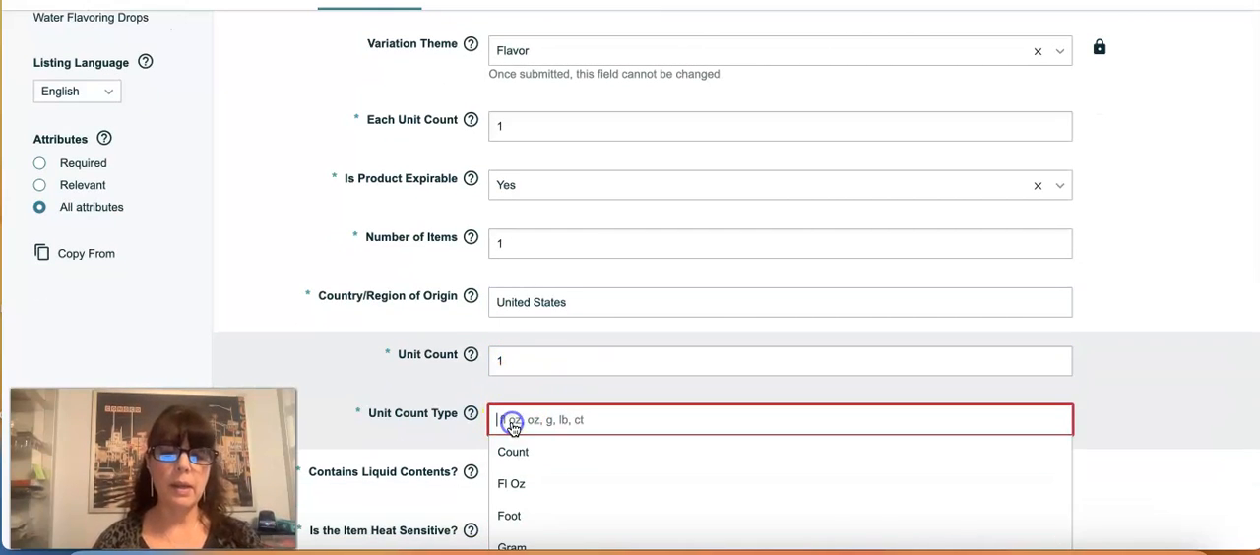
pyautogui.click(512, 450)
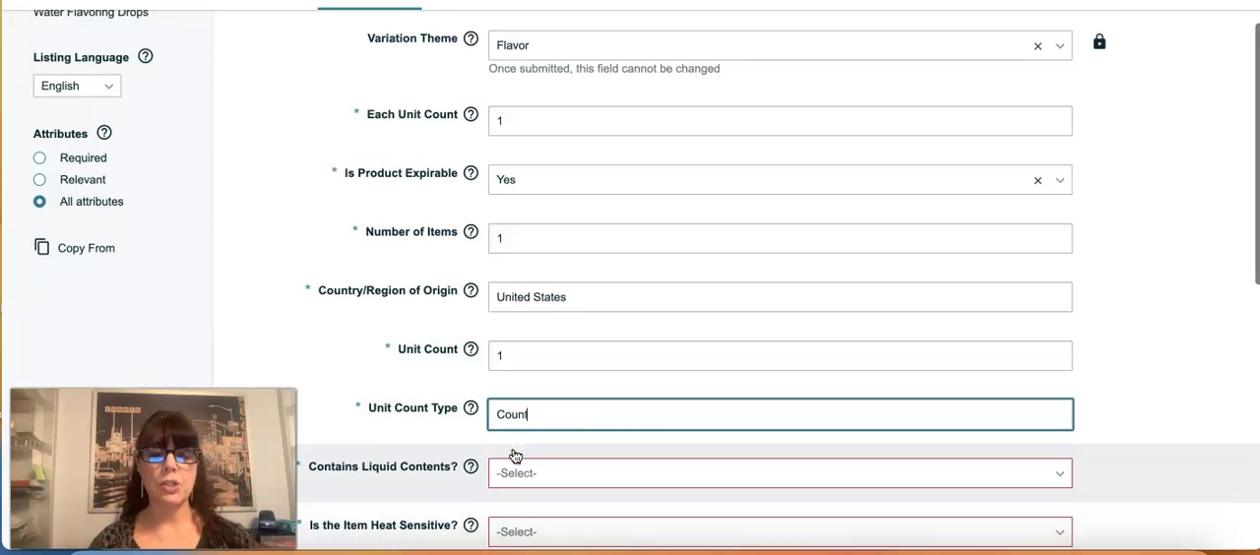
# Step: Answer Yes to both whether the product contains liquid contents and whether the item is heat sensitive
pyautogui.scroll(-3, 515, 455)
pyautogui.click(528, 328)
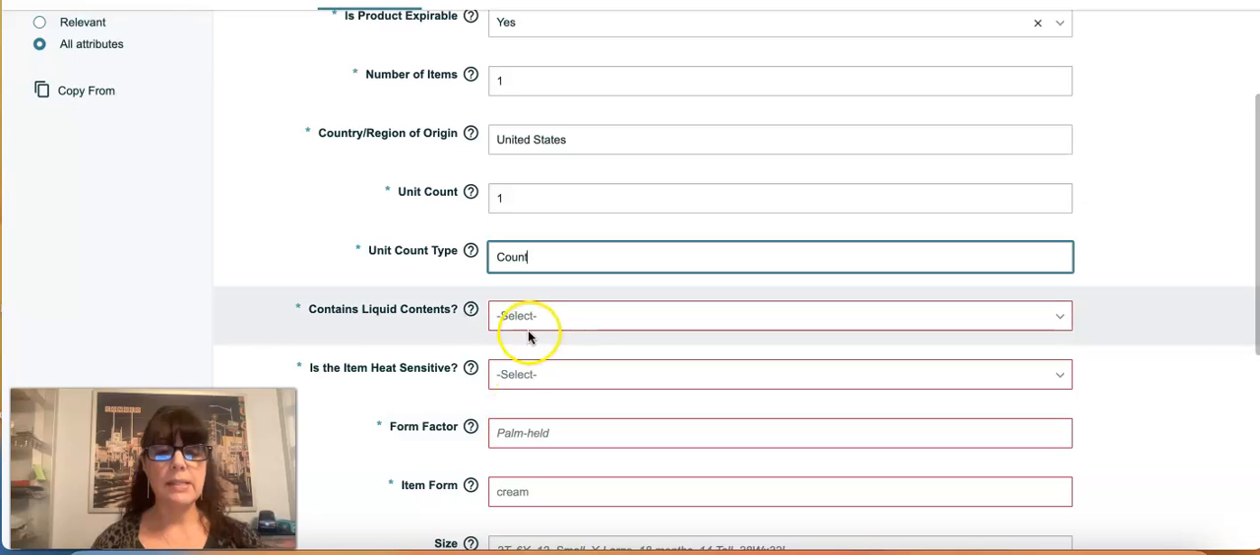
pyautogui.click(522, 345)
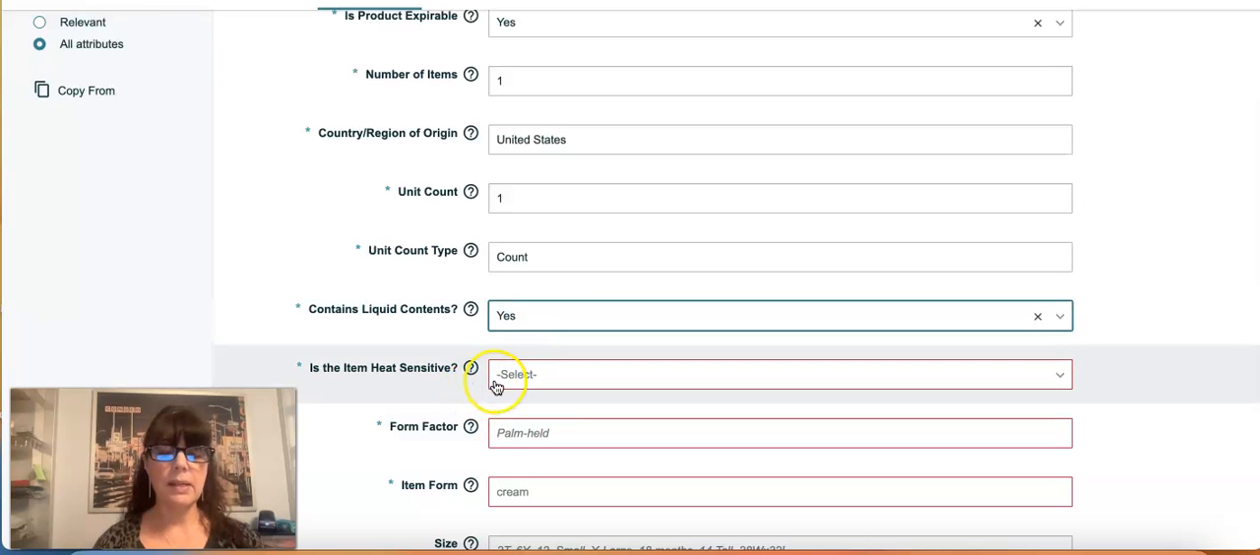
pyautogui.click(497, 379)
pyautogui.click(517, 404)
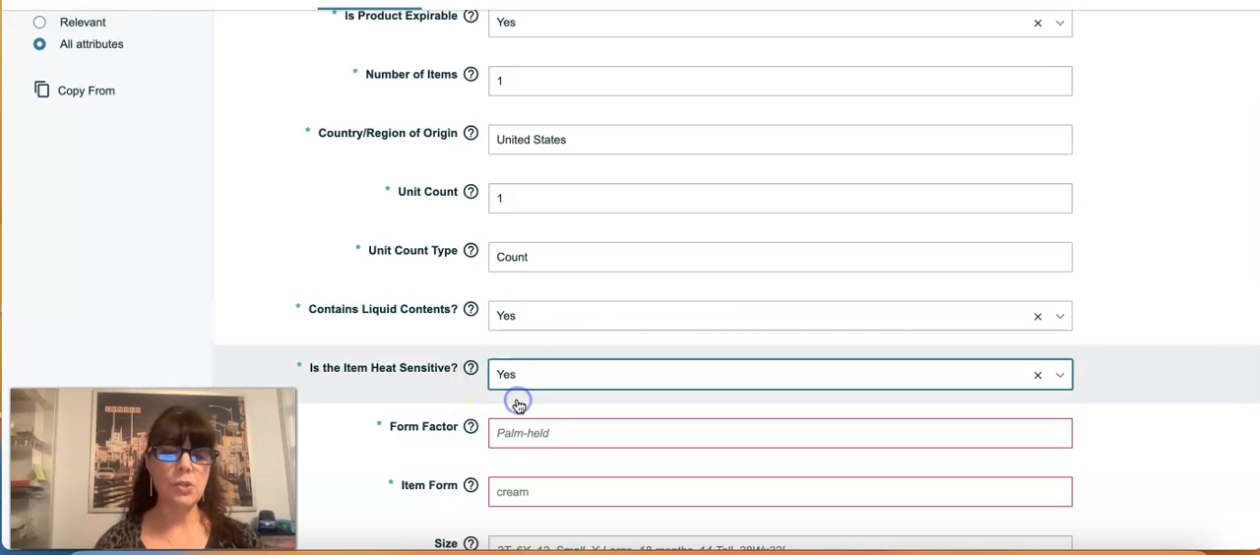
# Step: Enter "liquid" as the product's form factor
pyautogui.scroll(-1, 515, 400)
pyautogui.click(515, 393)
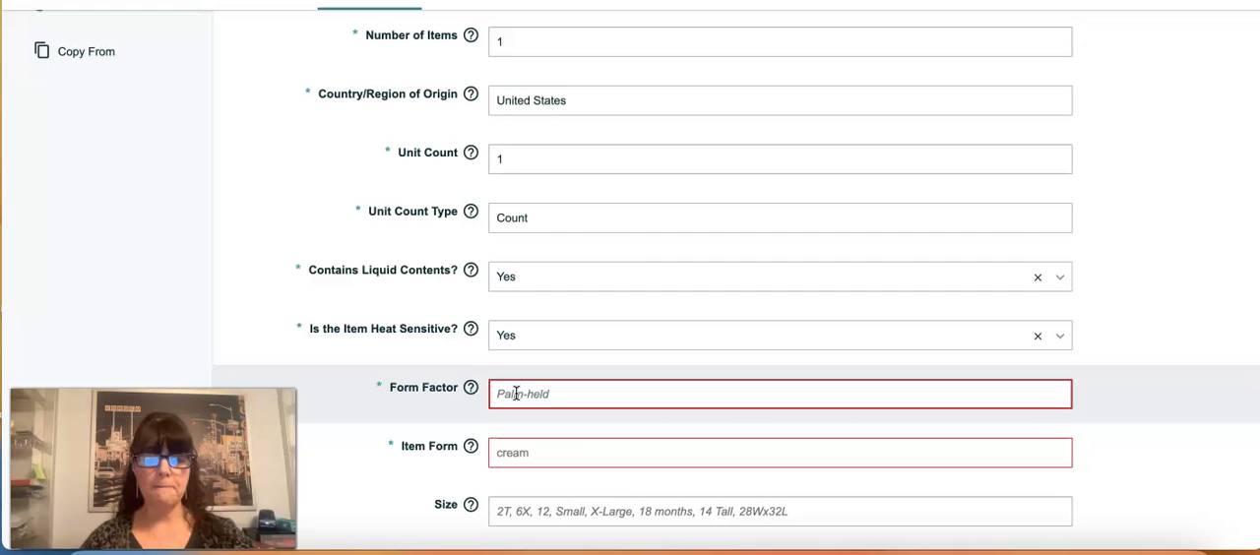
pyautogui.write('liquid')
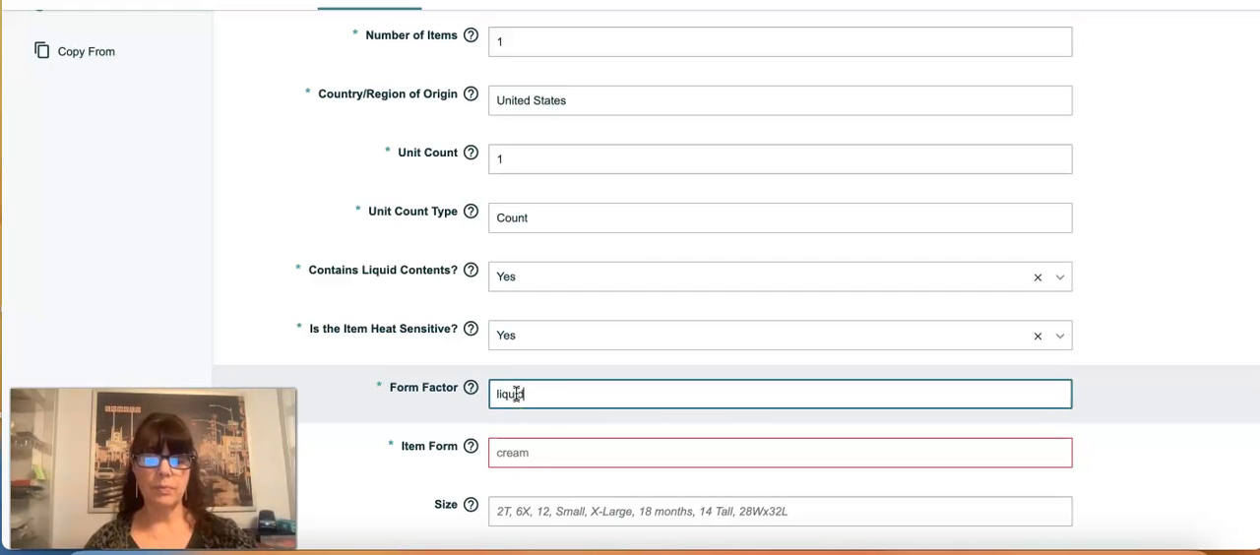
# Step: Choose Drop as the item form and enter "Multicolor" as the color, leaving the size empty
pyautogui.click(506, 456)
pyautogui.write('li')
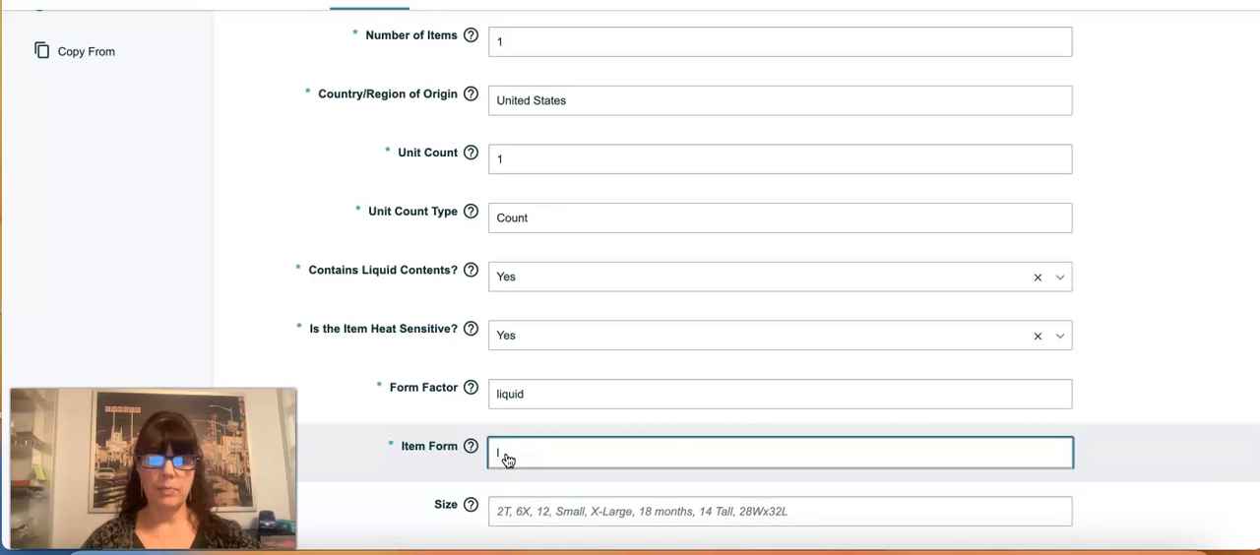
pyautogui.press('BackSpace')
pyautogui.scroll(-2, 506, 459)
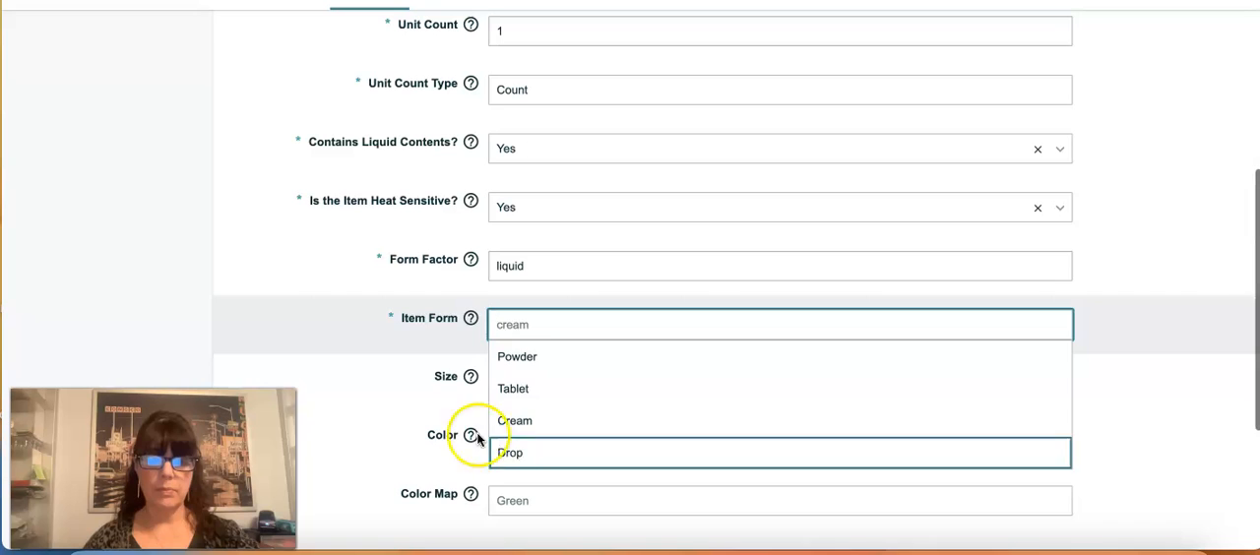
pyautogui.click(508, 451)
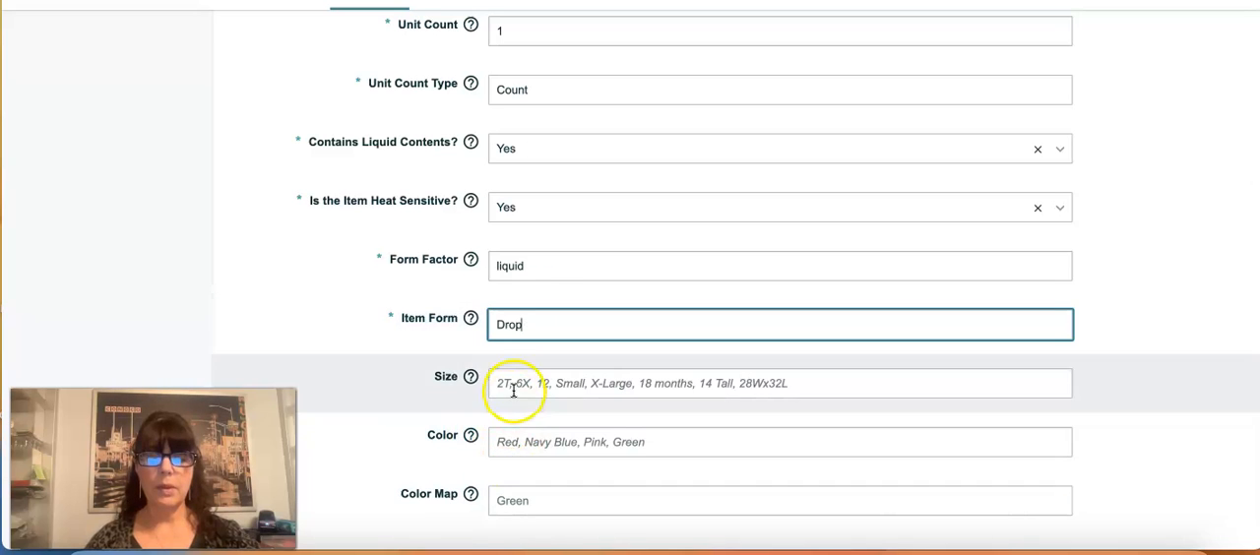
pyautogui.click(508, 445)
pyautogui.write('Multicolor')
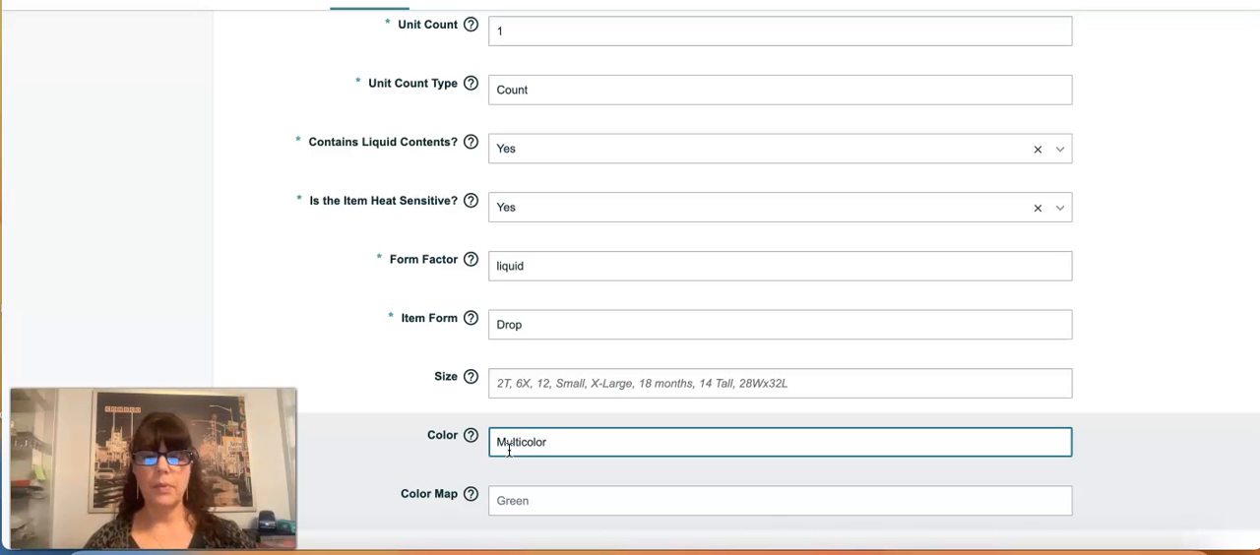
# Step: Go to the listing's variations and choose Flavor as the variation type
pyautogui.scroll(5, 508, 450)
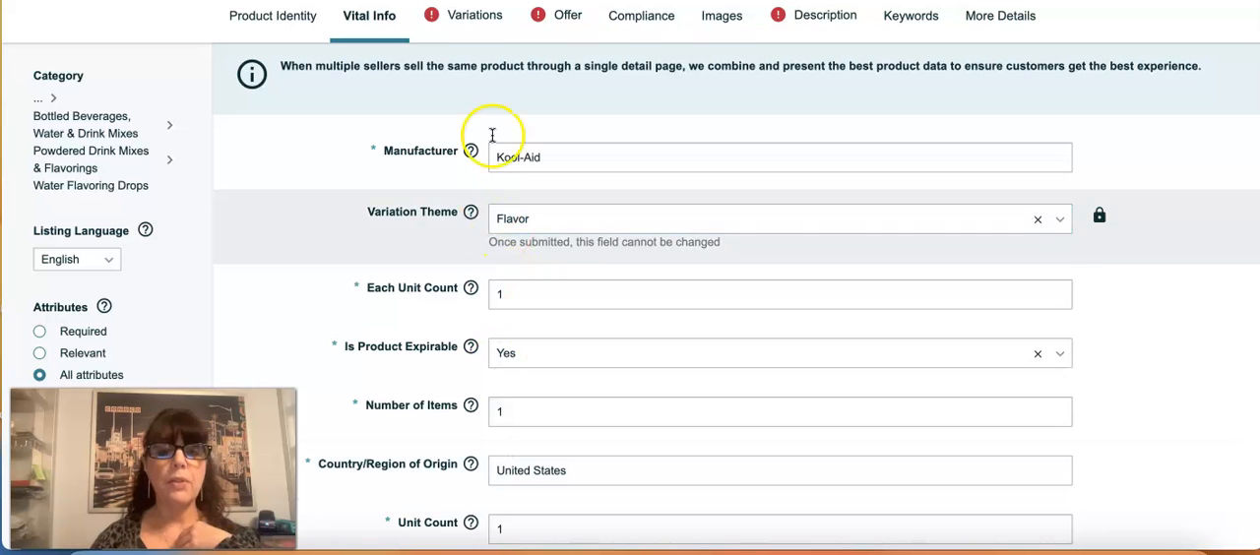
pyautogui.click(472, 27)
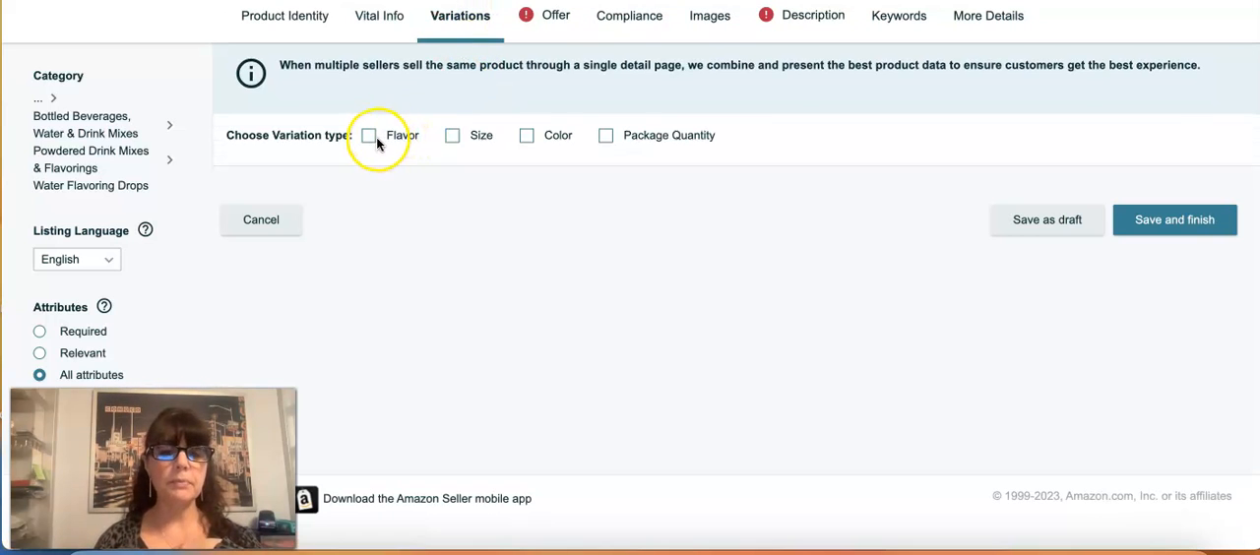
pyautogui.click(370, 138)
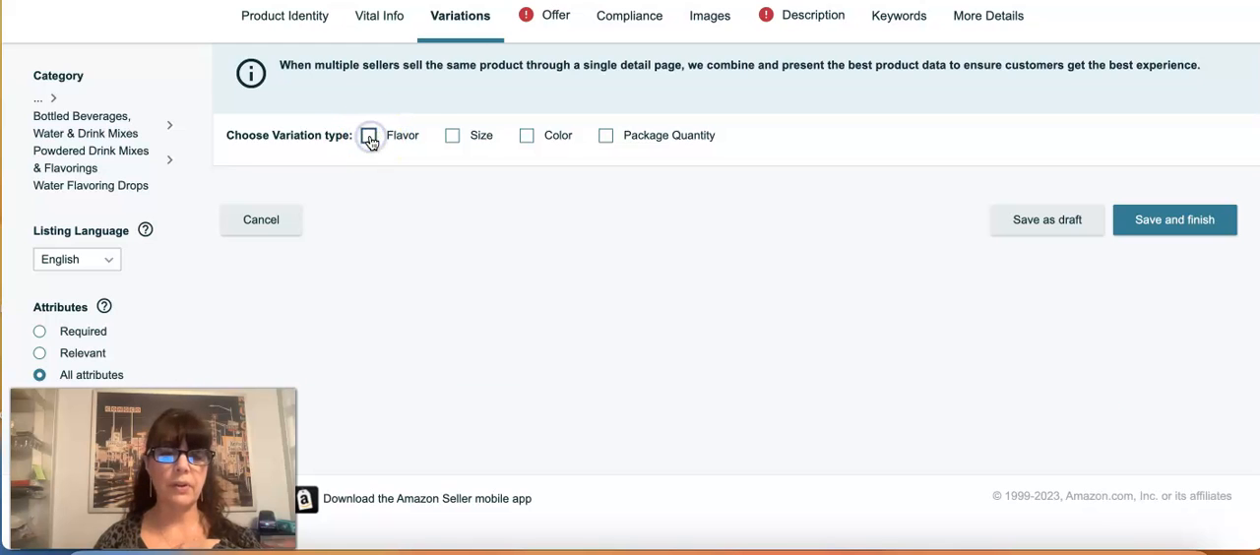
# Step: Copy "Strawberry" from the reference Kool-Aid product's title and add it as a flavor variation
pyautogui.scroll(-1, 495, 265)
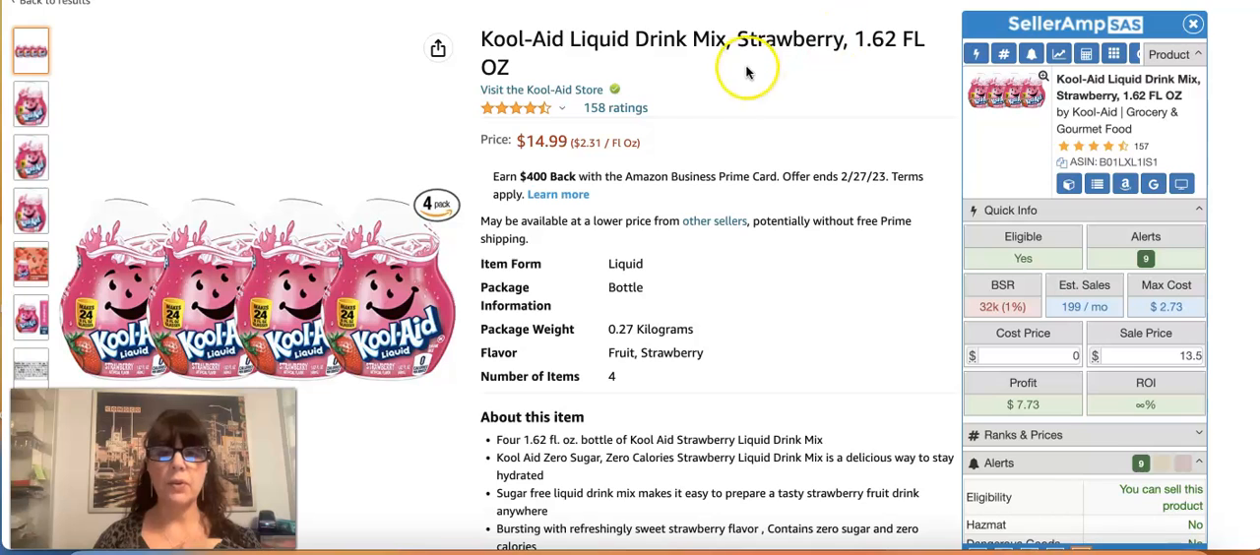
pyautogui.moveTo(736, 38); pyautogui.dragTo(843, 42)
pyautogui.hotkey('ctrl', 'c')
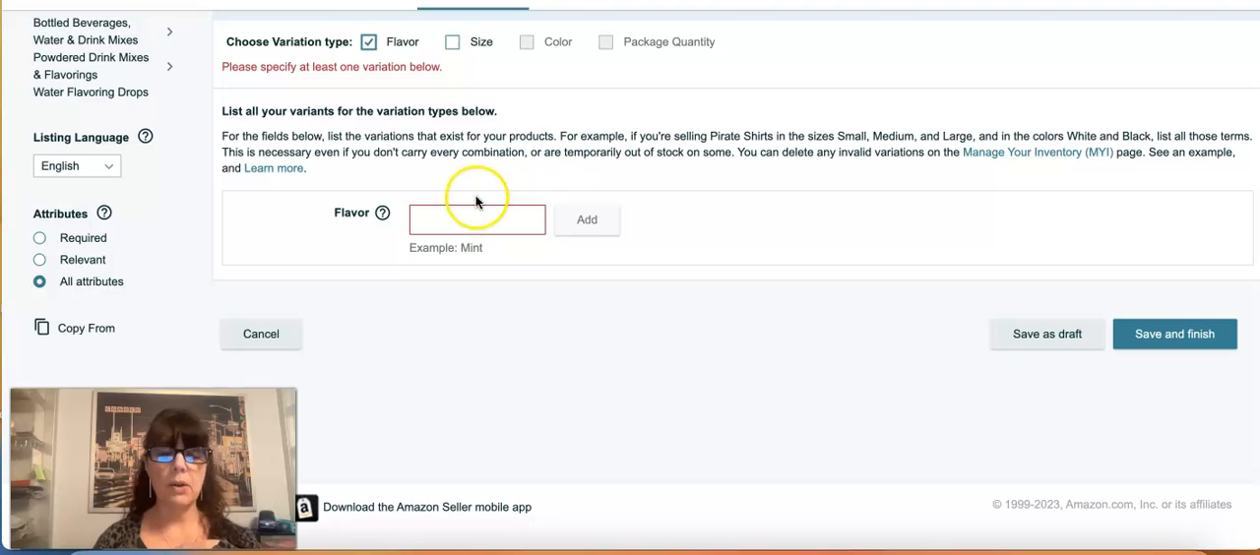
pyautogui.click(475, 216)
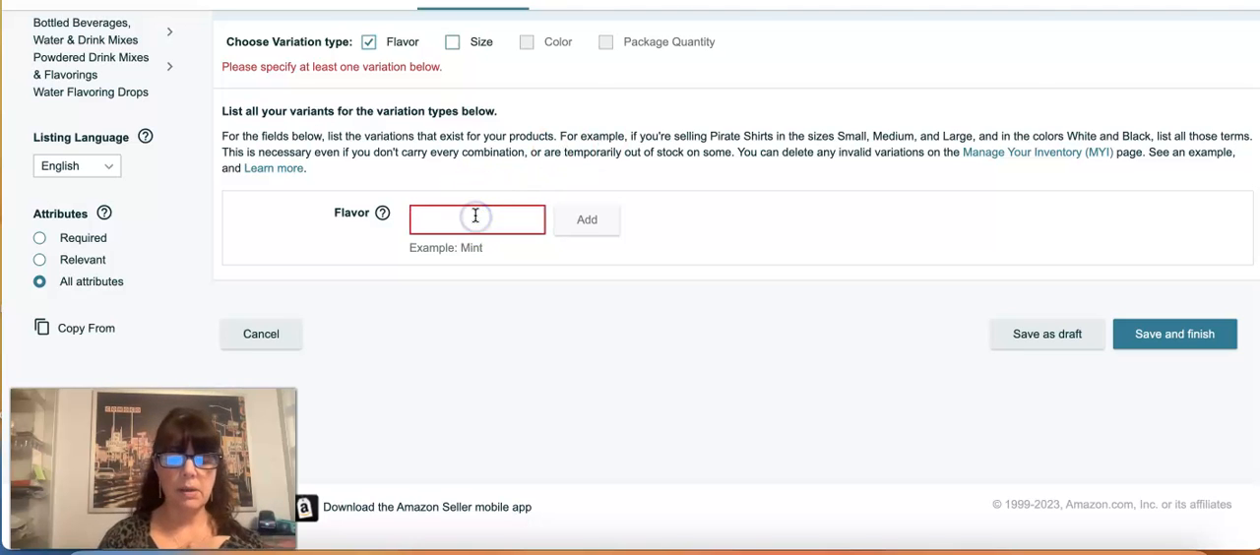
pyautogui.hotkey('ctrl', 'v')
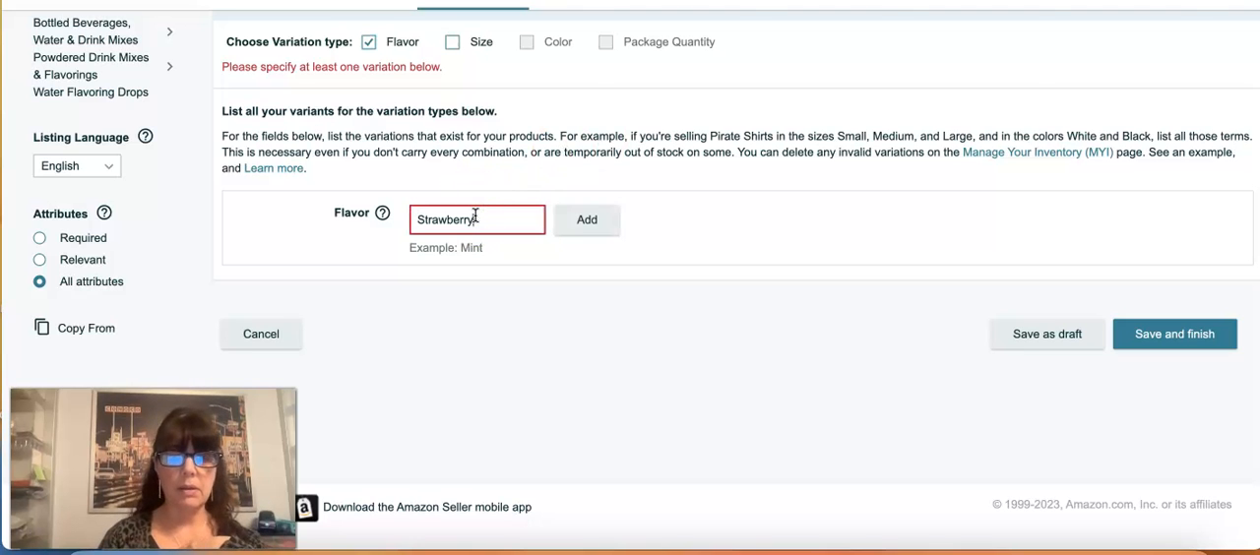
pyautogui.click(583, 229)
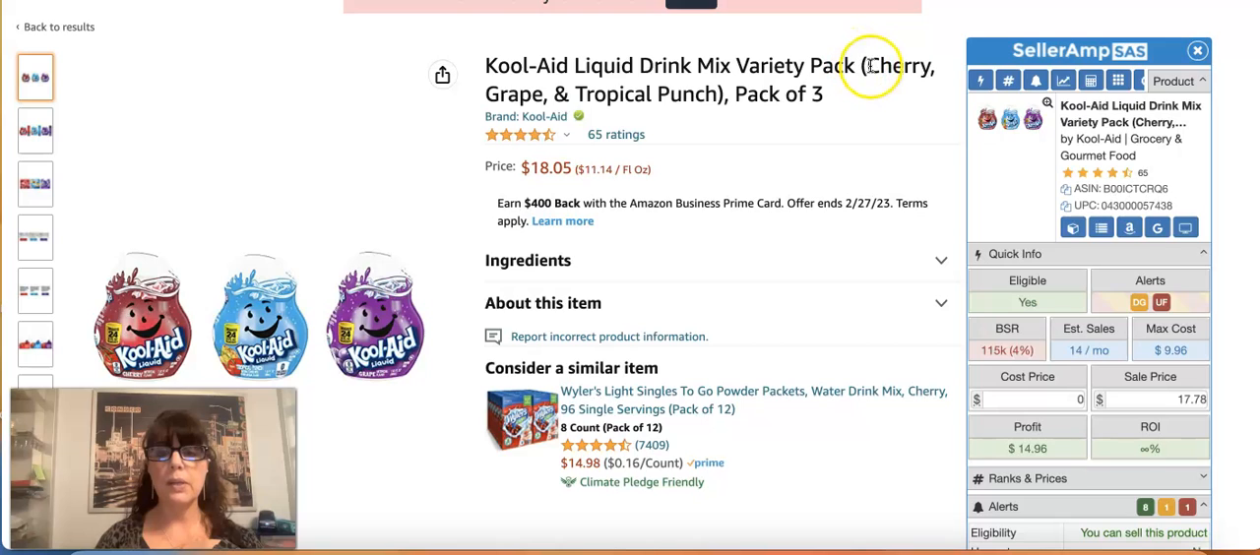
# Step: Copy "Cherry, Grape, & Tropical Punch" from the Kool-Aid variety pack's title and add it as a second flavor variation
pyautogui.moveTo(864, 65); pyautogui.dragTo(722, 85)
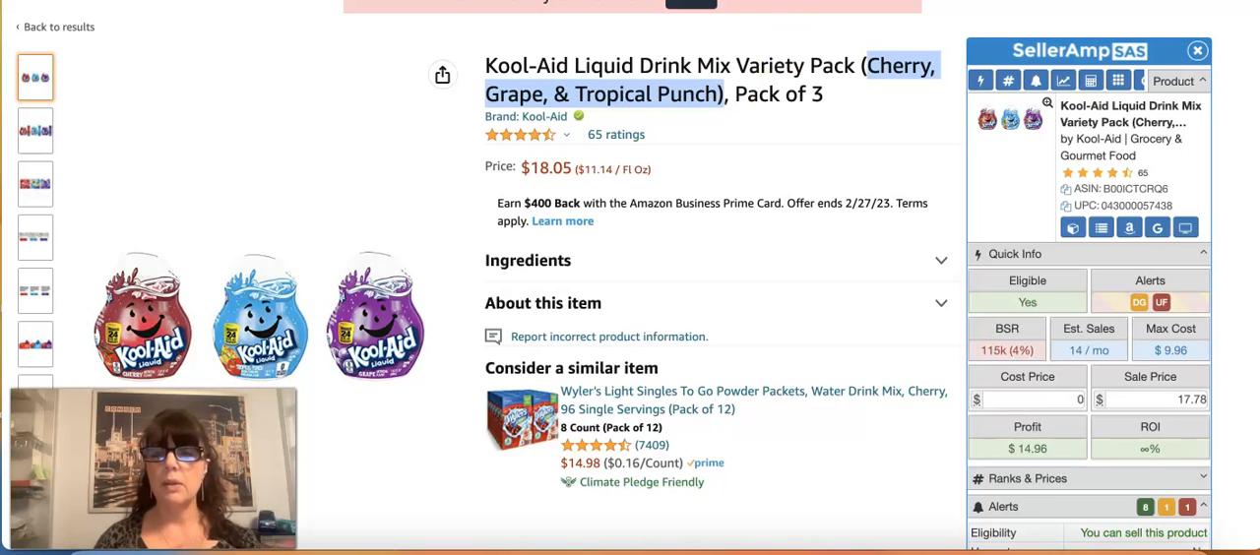
pyautogui.hotkey('ctrl', 'Tab')
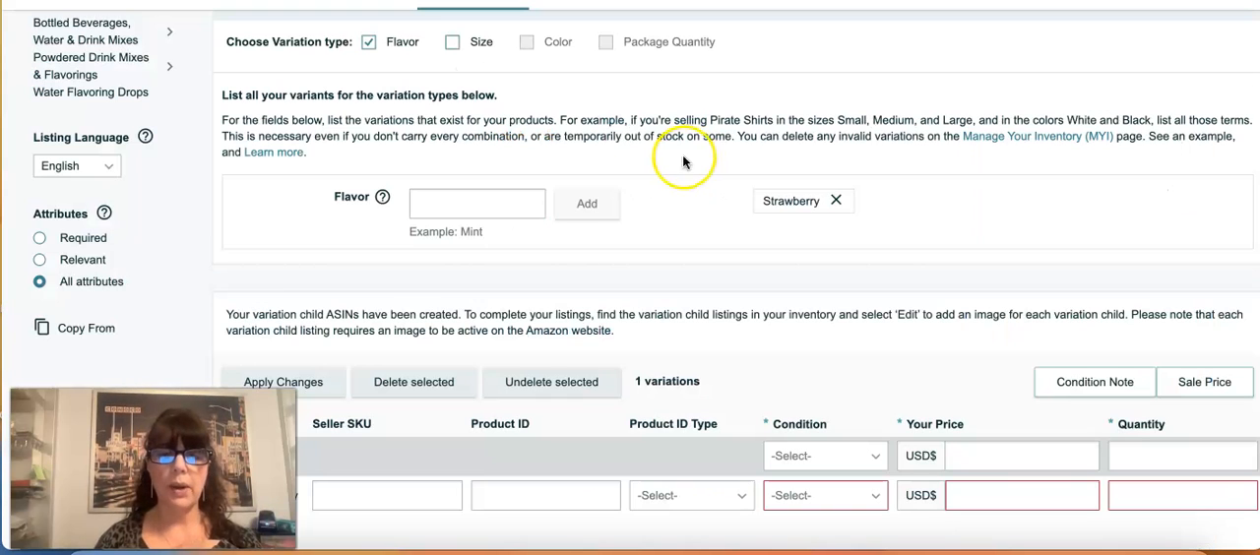
pyautogui.click(500, 203)
pyautogui.hotkey('ctrl', 'v')
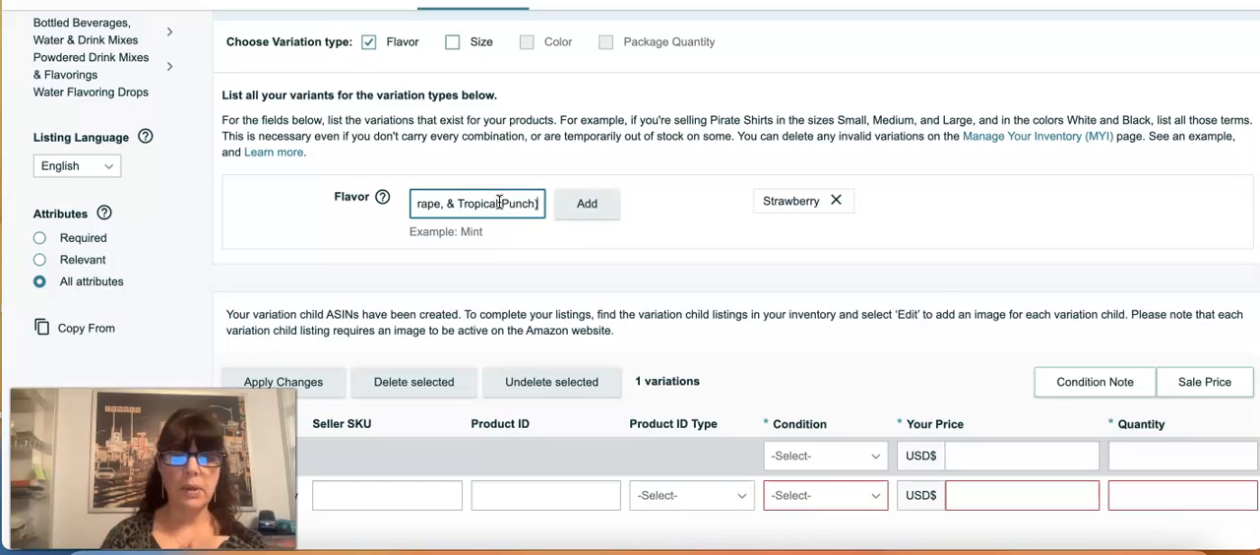
pyautogui.click(584, 204)
# Step: Set the condition to New in the bulk row and for both the Strawberry and the Cherry, Grape, & Tropical Punch variations
pyautogui.scroll(-2, 640, 253)
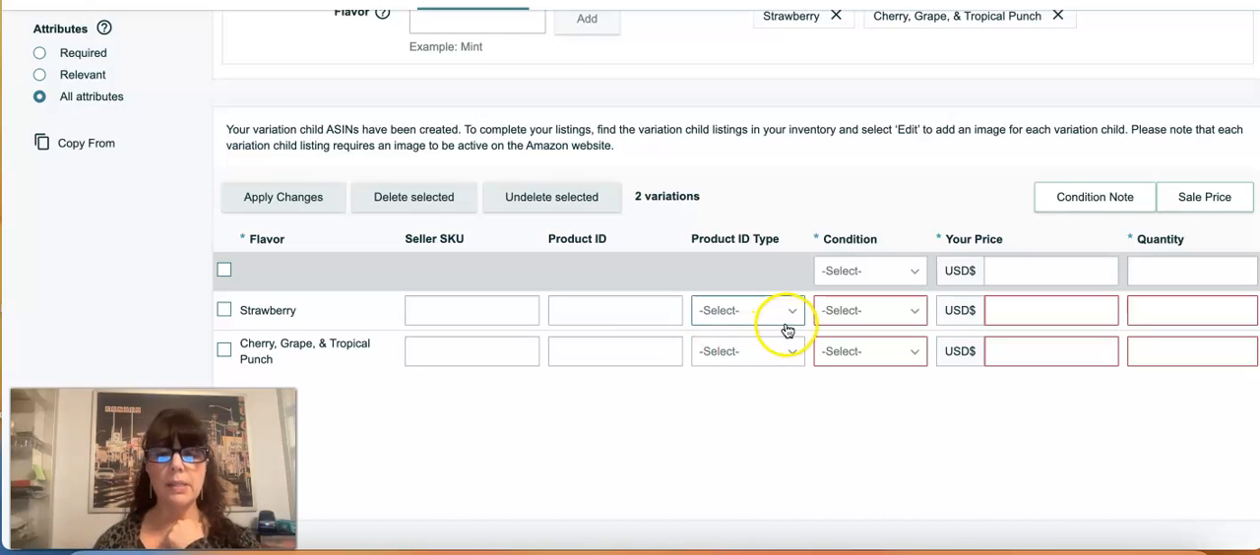
pyautogui.click(867, 285)
pyautogui.click(864, 302)
pyautogui.click(851, 312)
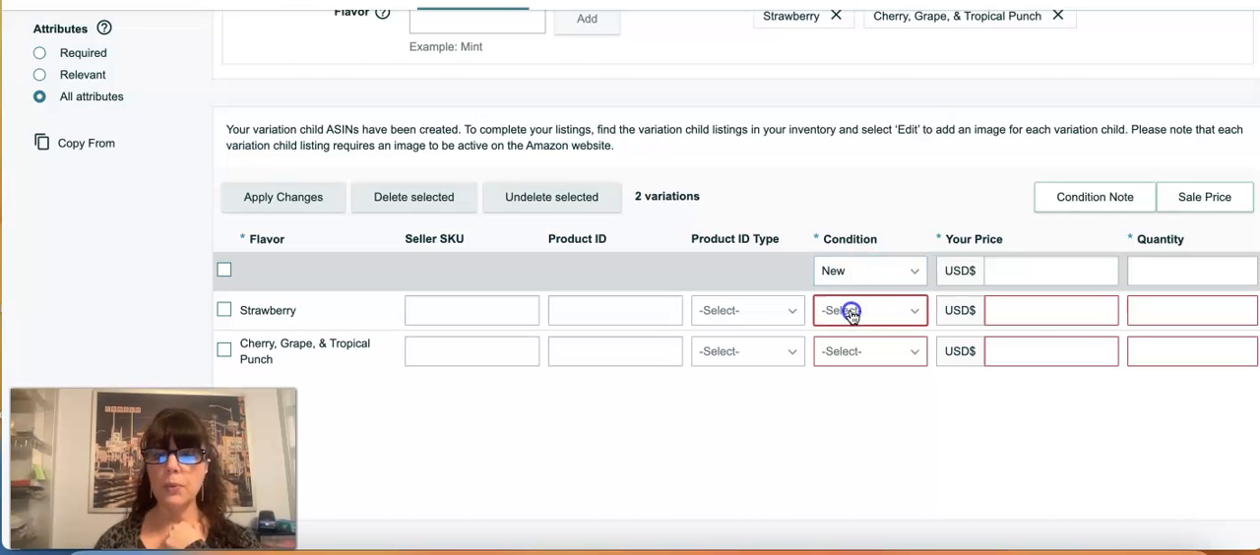
pyautogui.click(845, 342)
pyautogui.click(851, 351)
pyautogui.click(849, 385)
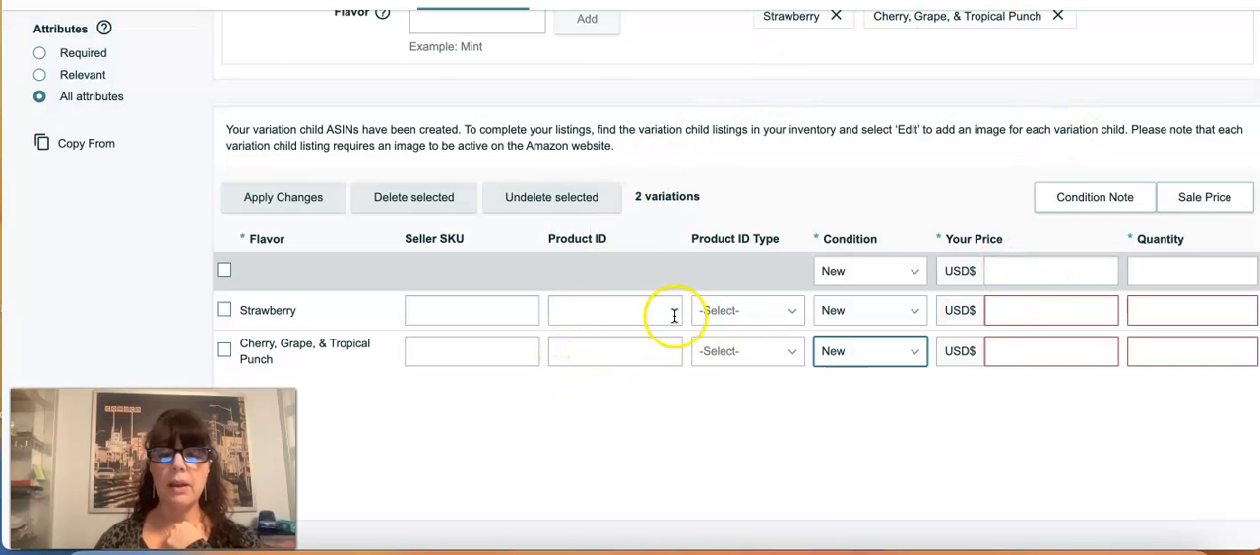
# Step: Set the product ID type to ASIN for both flavor variations
pyautogui.click(740, 313)
pyautogui.click(728, 439)
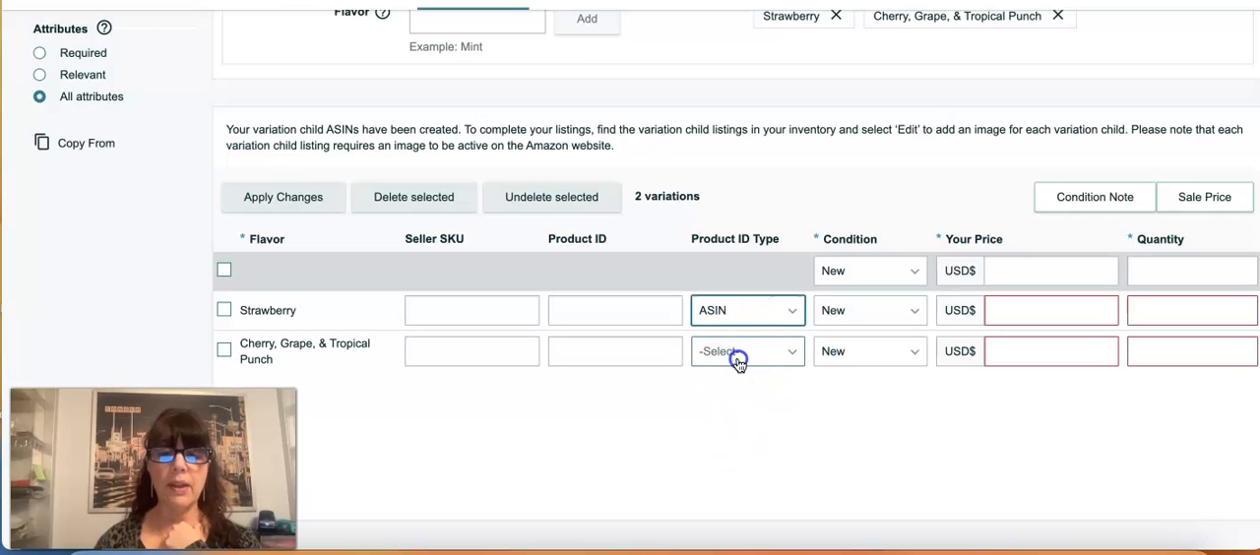
pyautogui.click(738, 356)
pyautogui.scroll(-1, 733, 448)
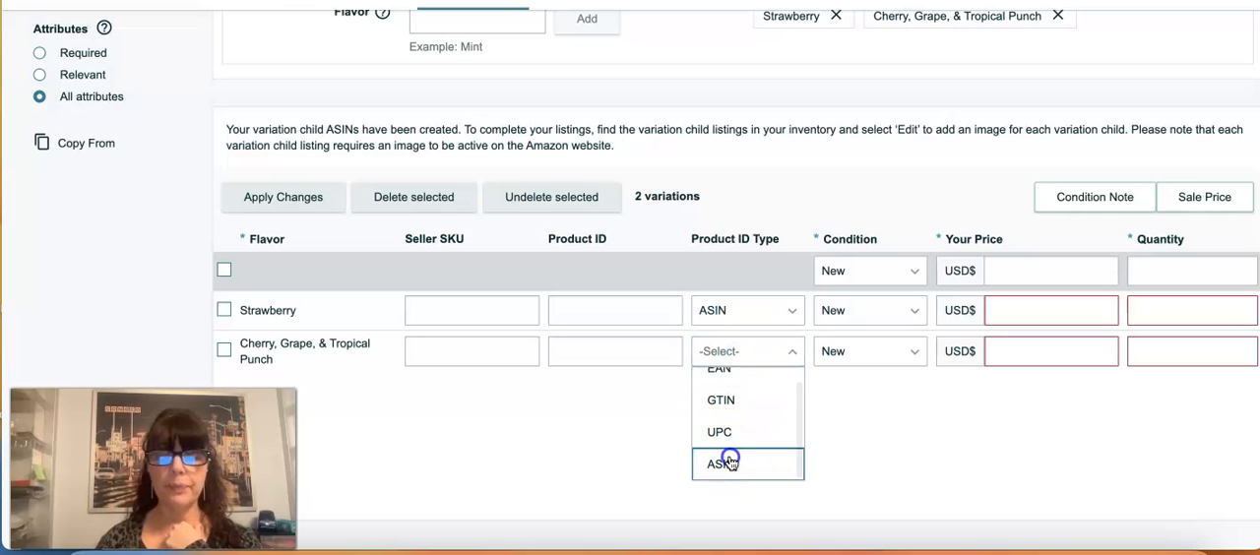
pyautogui.click(728, 460)
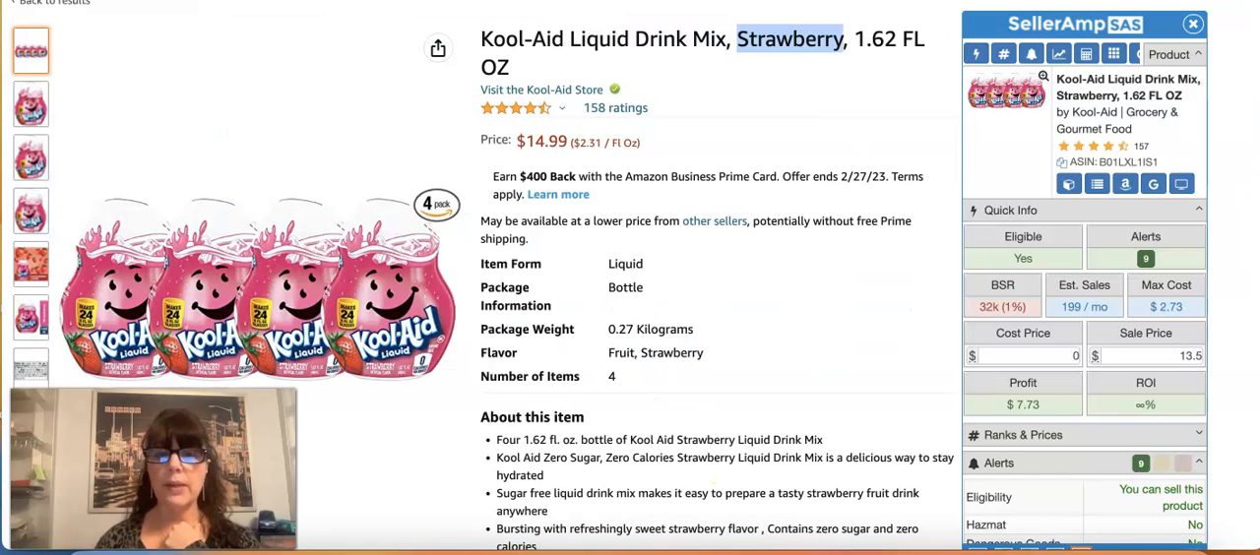
# Step: Copy the ASIN B01LXL1IS1 from the strawberry Kool-Aid product page into the Strawberry variation's product ID
pyautogui.scroll(-1, 832, 140)
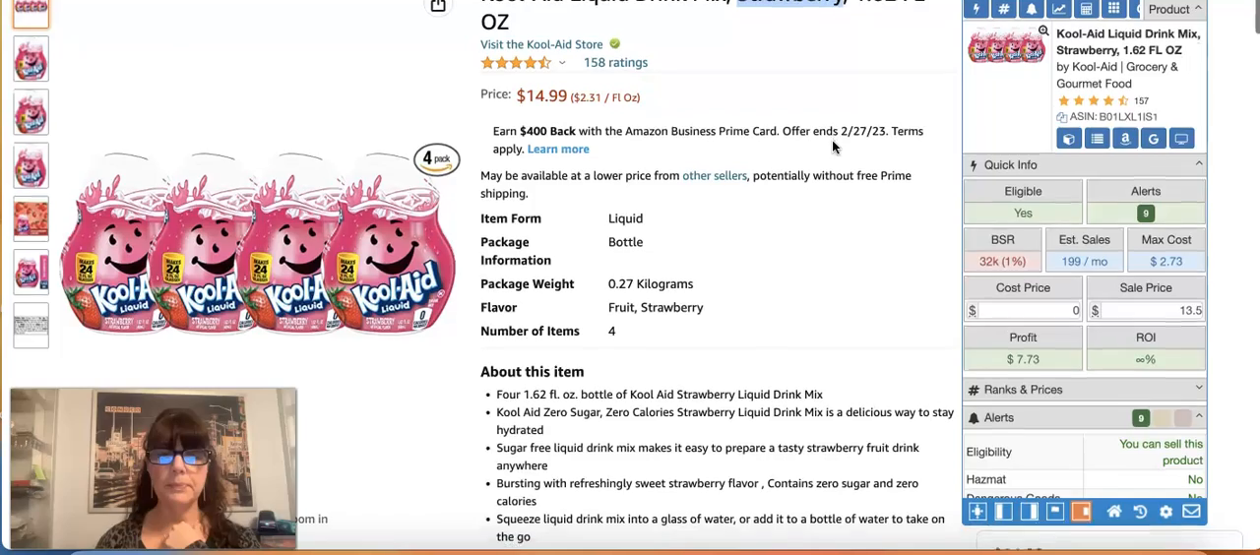
pyautogui.scroll(1, 832, 146)
pyautogui.scroll(-10, 831, 146)
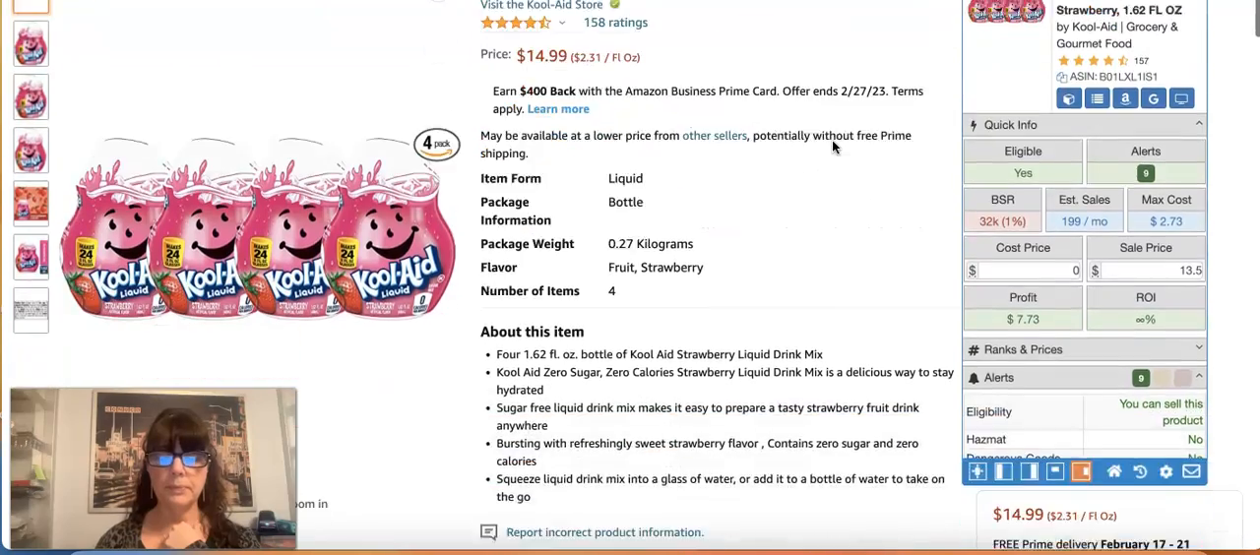
pyautogui.scroll(-15, 832, 139)
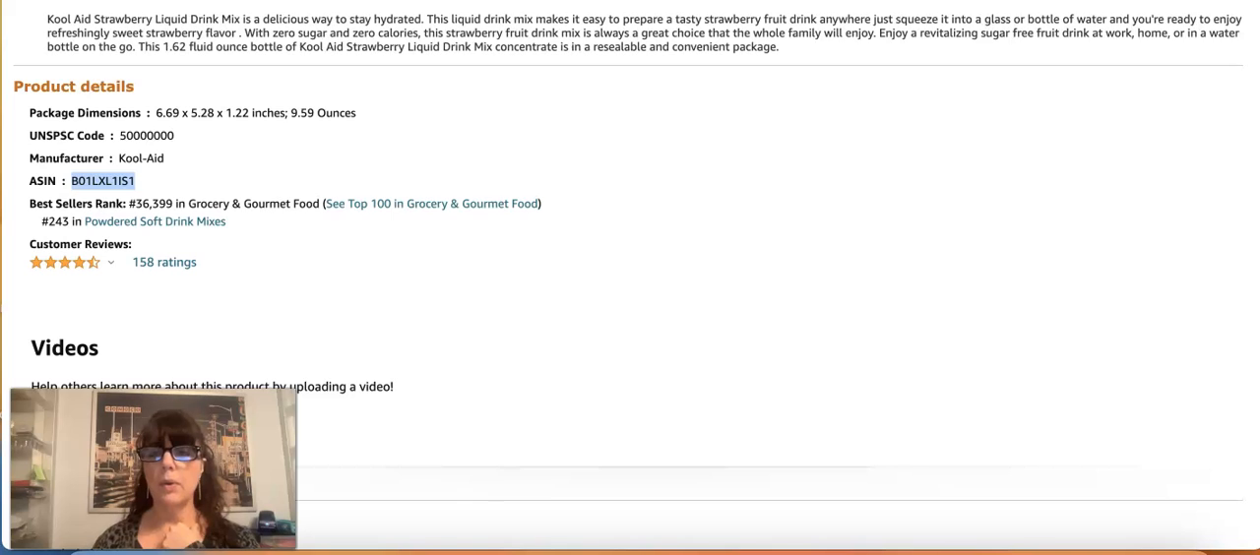
pyautogui.hotkey('ctrl', 'Tab')
pyautogui.click(595, 317)
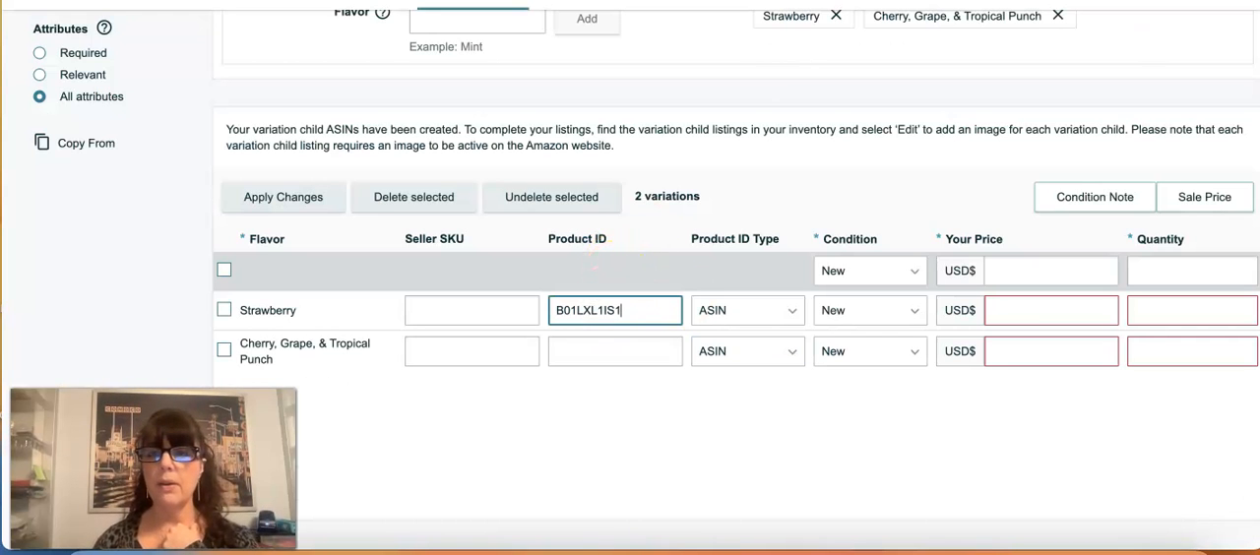
# Step: Copy the ASIN B00ICTCRQ6 from the variety pack's product page into the Cherry, Grape, & Tropical Punch variation's product ID
pyautogui.hotkey('ctrl', 'Tab')
pyautogui.scroll(-15, 869, 189)
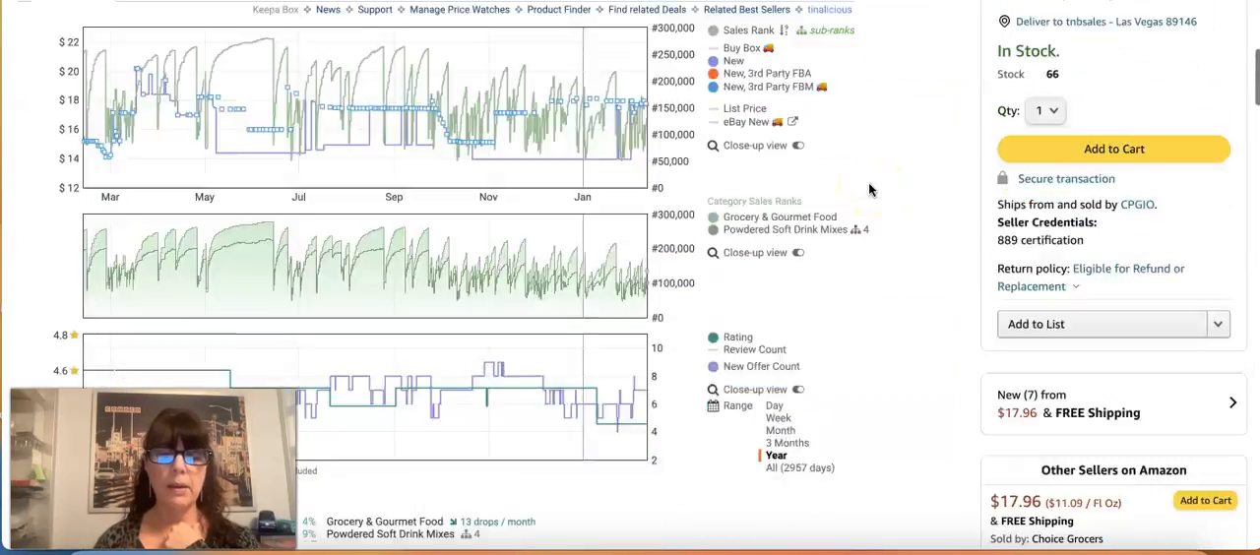
pyautogui.scroll(-15, 869, 190)
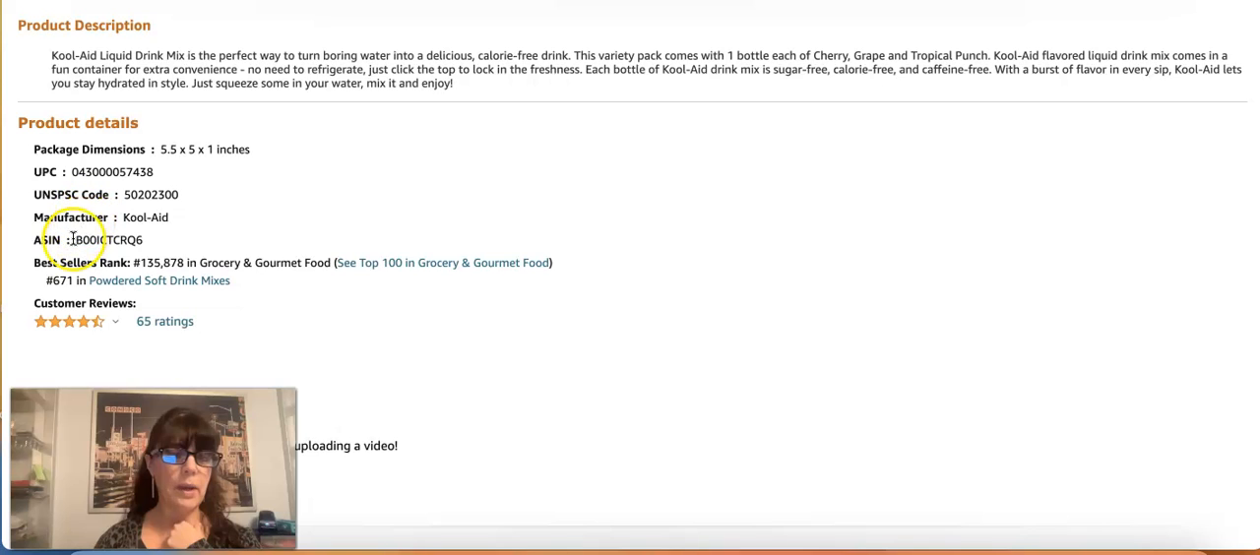
pyautogui.moveTo(74, 239); pyautogui.dragTo(146, 242)
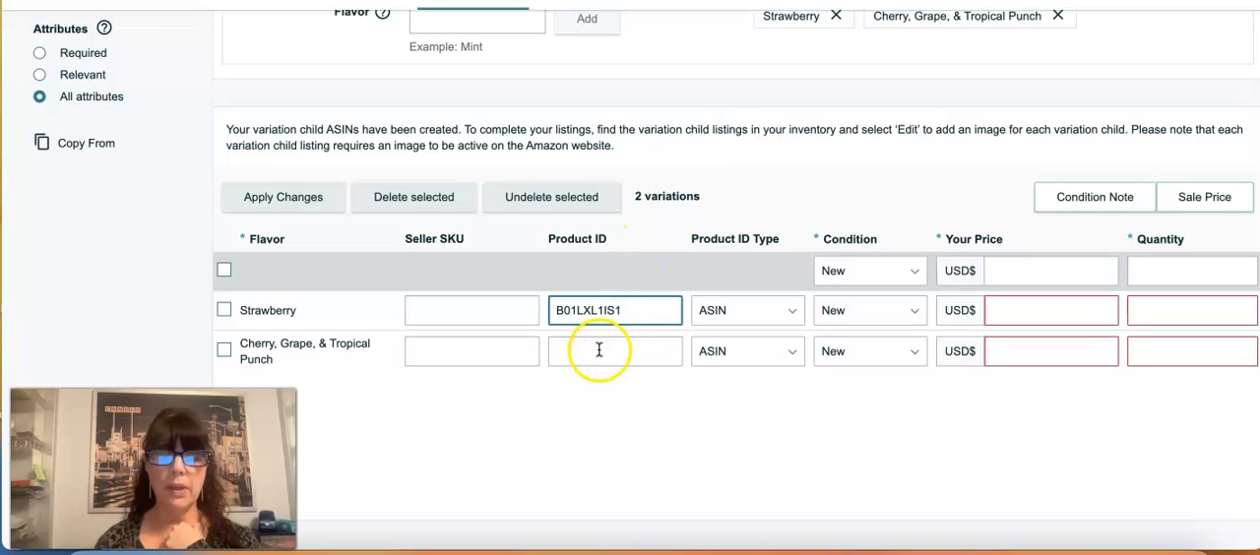
pyautogui.click(600, 350)
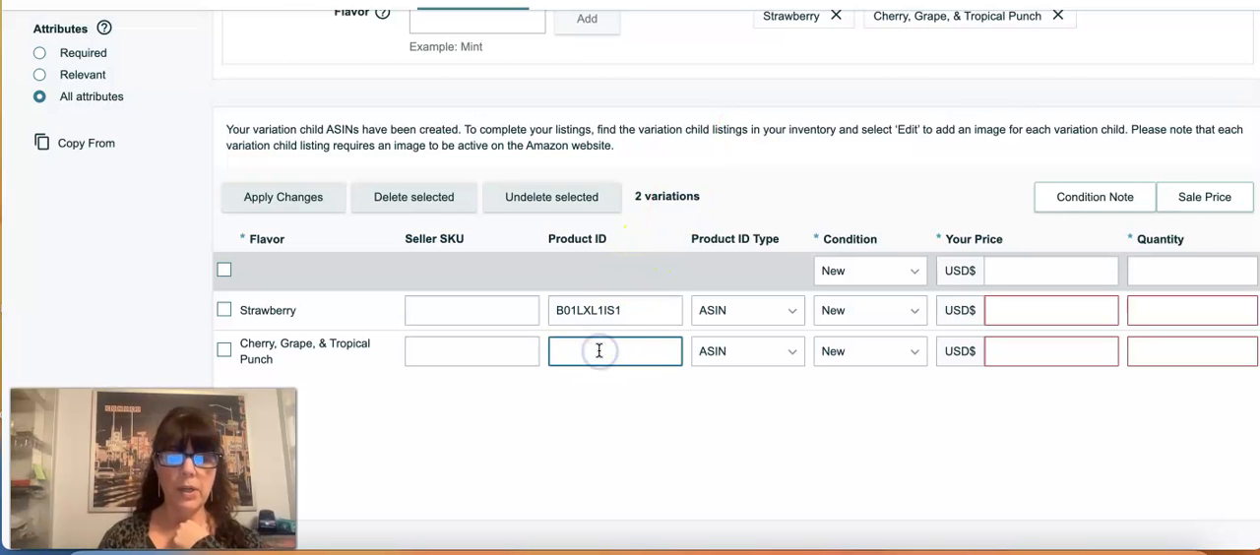
# Step: Enter a price of 14.99 and a quantity of 0 in the bulk row and apply them to both variations
pyautogui.click(1097, 267)
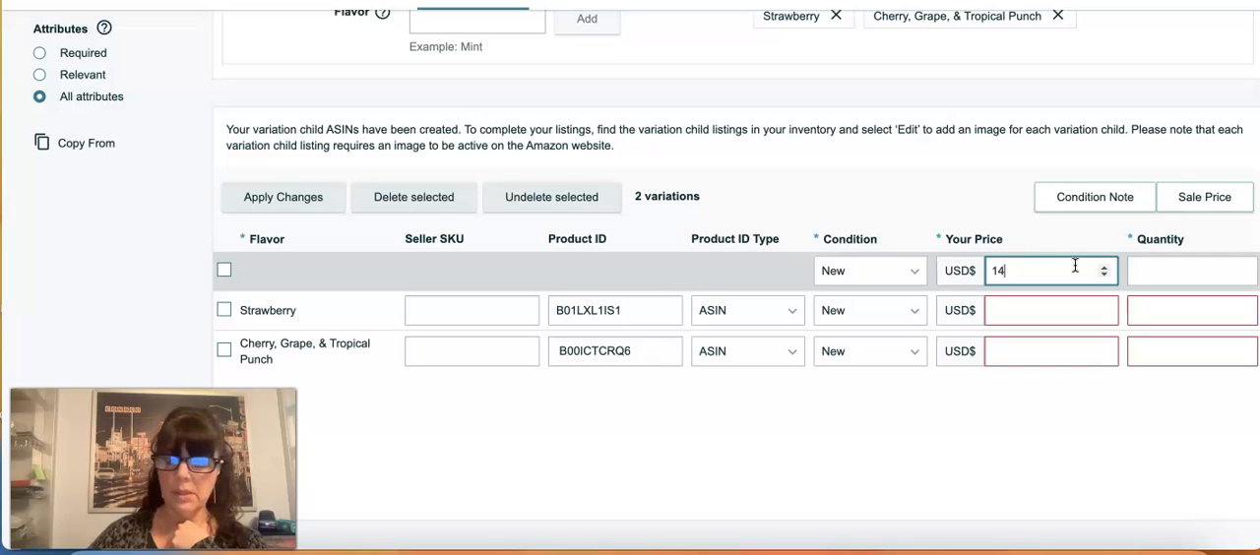
pyautogui.click(1200, 274)
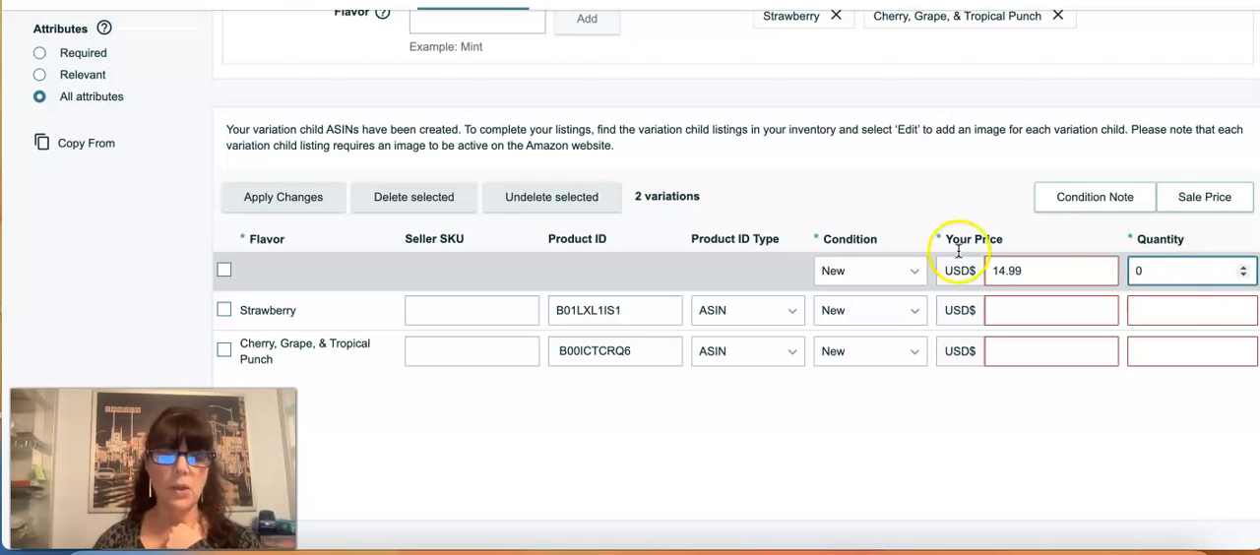
pyautogui.click(224, 271)
pyautogui.click(282, 197)
pyautogui.click(667, 394)
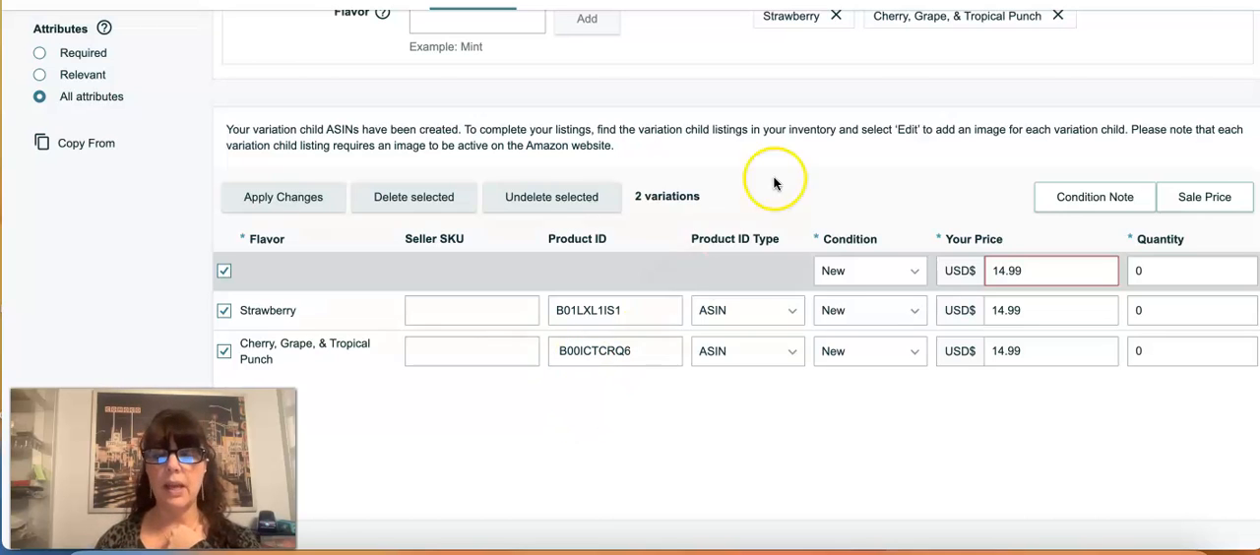
# Step: Fill in the listing's description details with description "kool aid", key product feature "copy bullets" and Cpsia warning NoWarningApplicable
pyautogui.scroll(1, 793, 163)
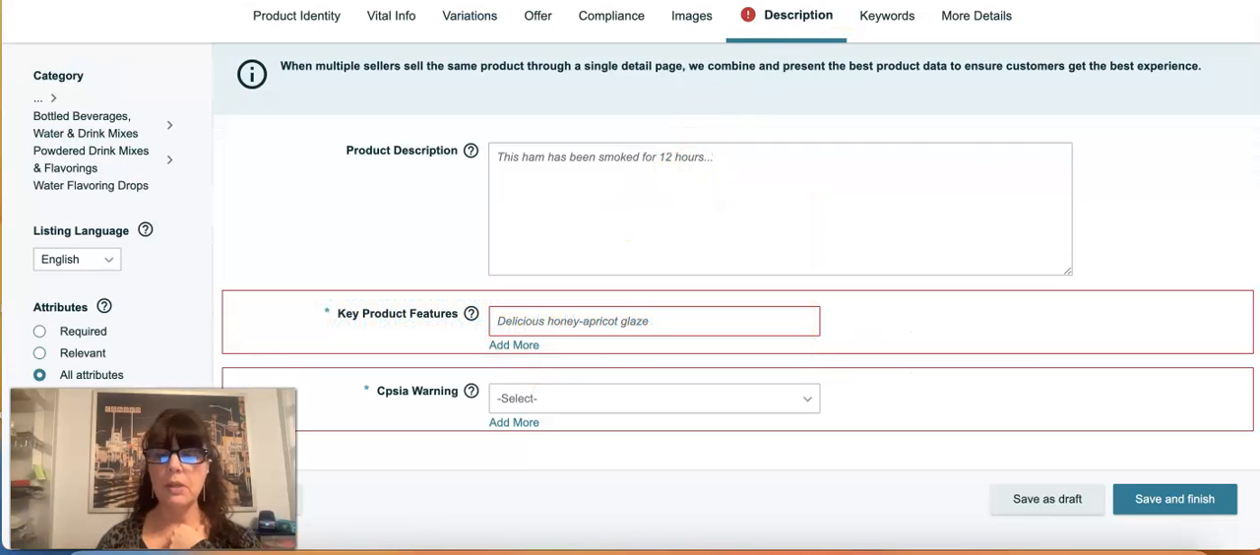
pyautogui.click(604, 208)
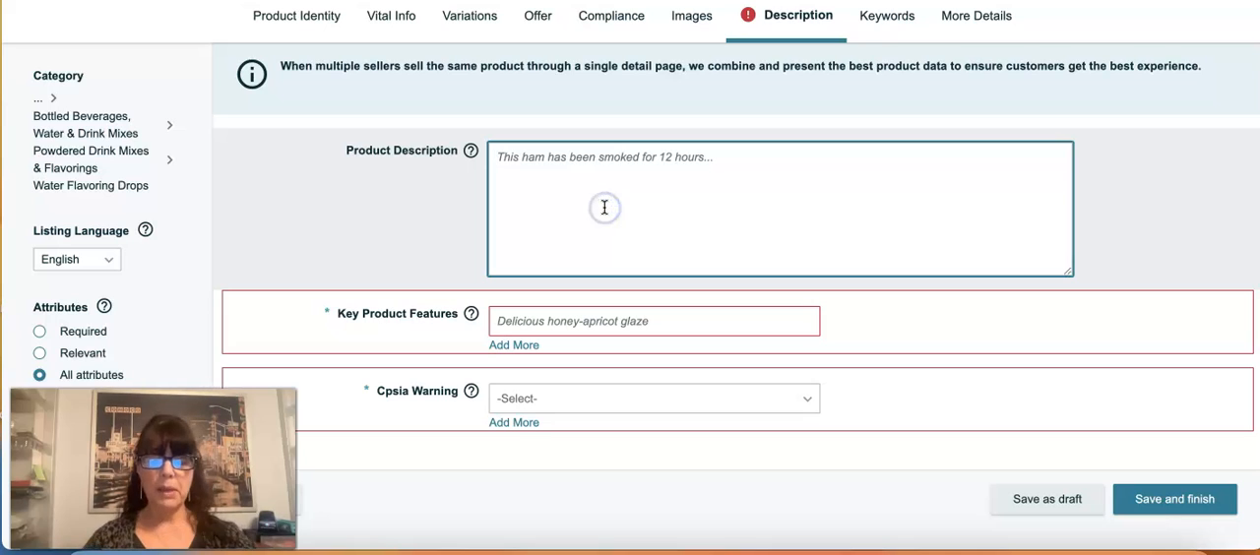
pyautogui.write('K')
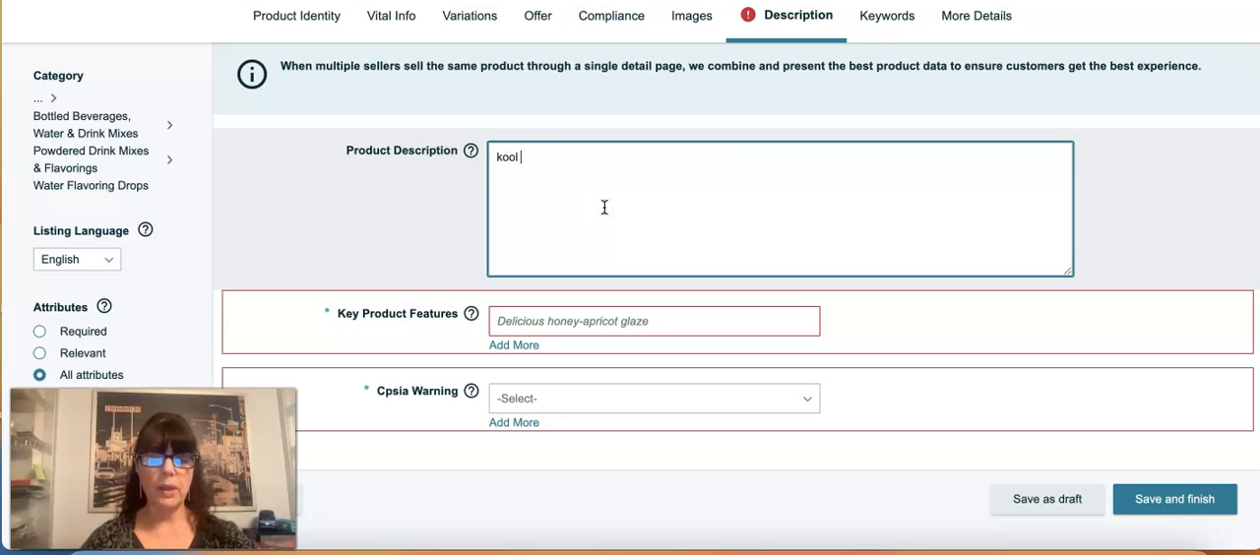
pyautogui.click(539, 327)
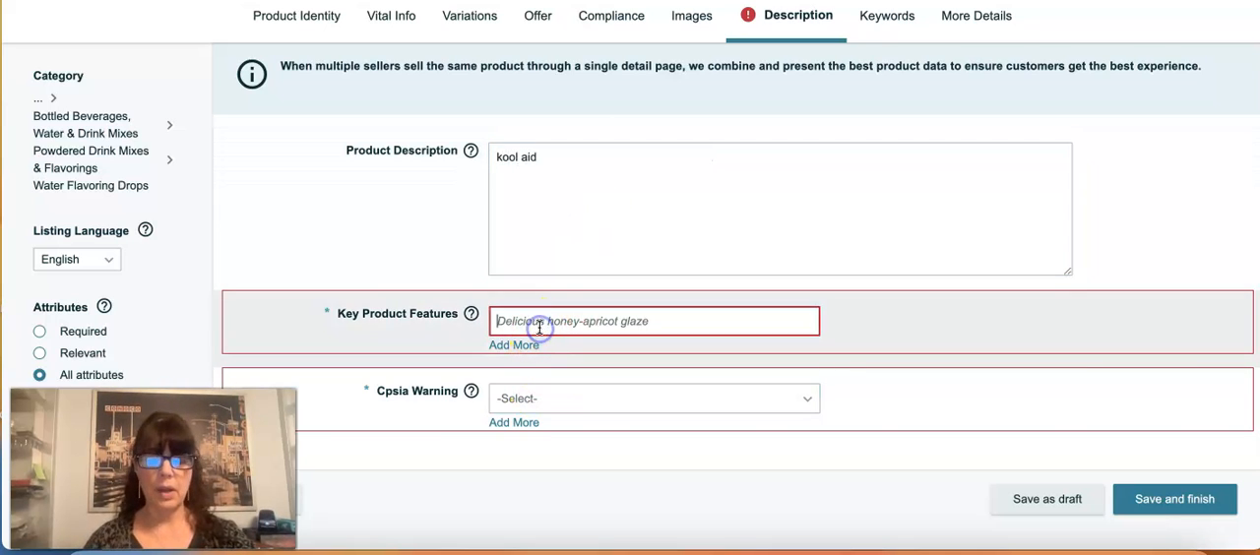
pyautogui.write('copy bullets')
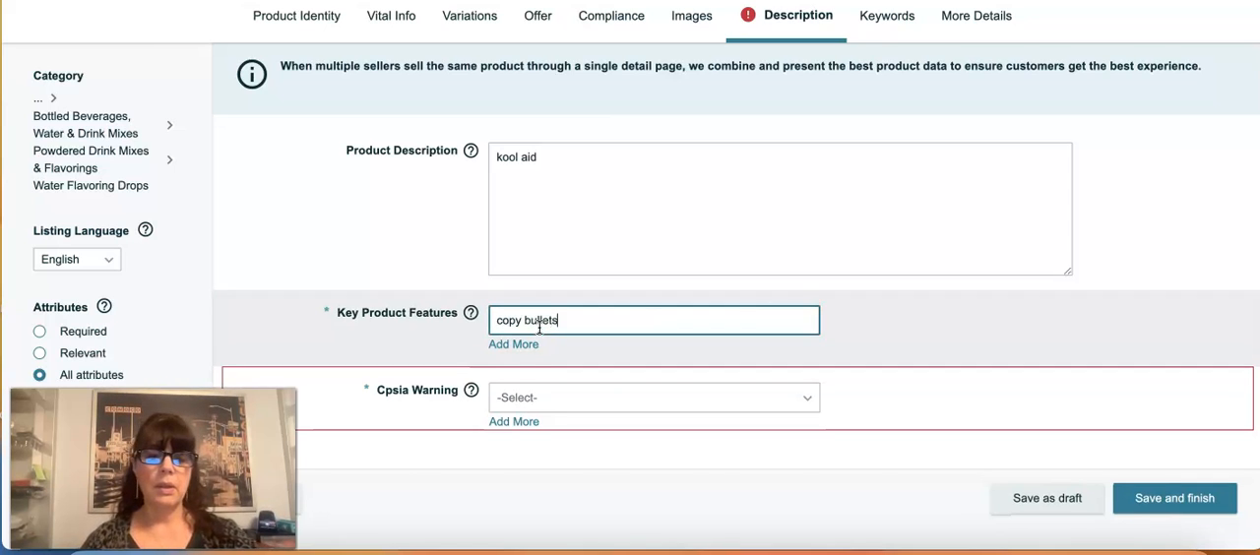
pyautogui.click(514, 396)
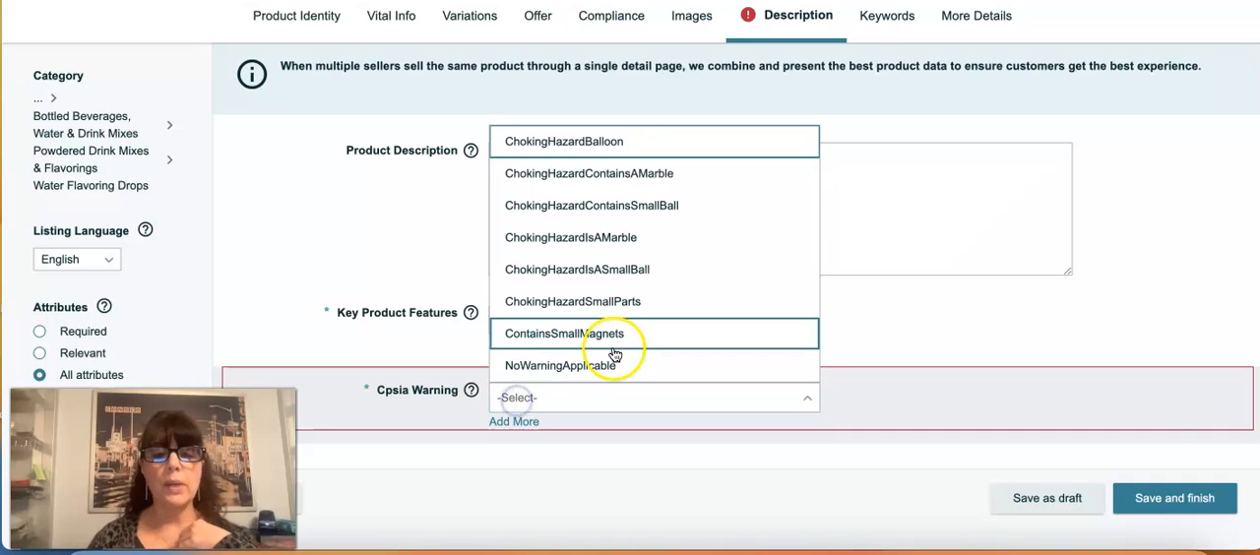
pyautogui.click(610, 366)
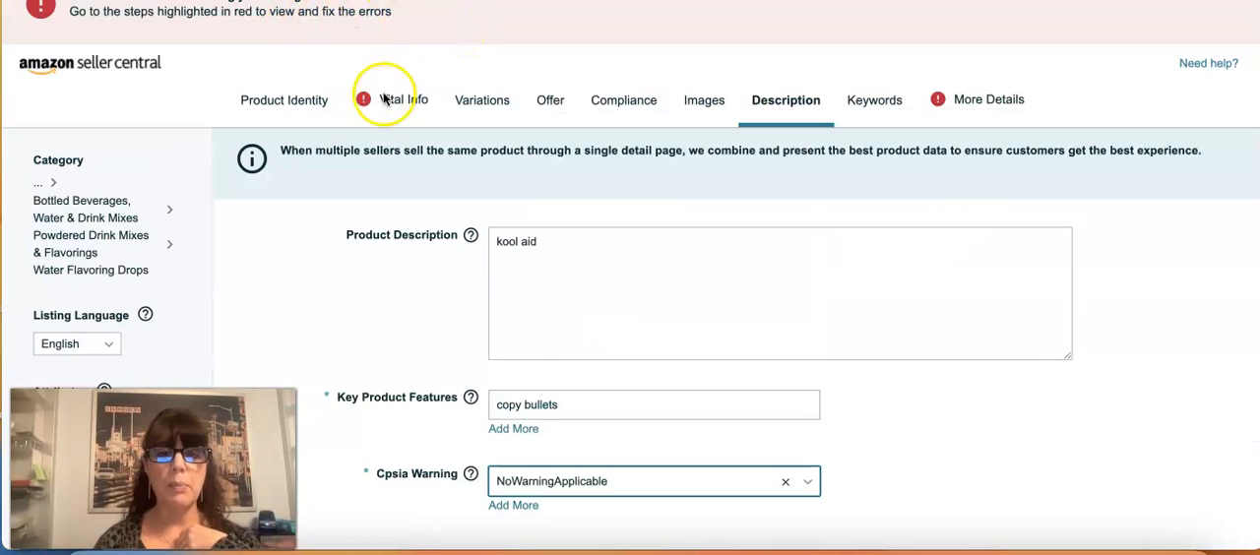
# Step: Check the error flagged in the vital info and set the product expiration type in the additional details to Expiration On Package
pyautogui.click(414, 99)
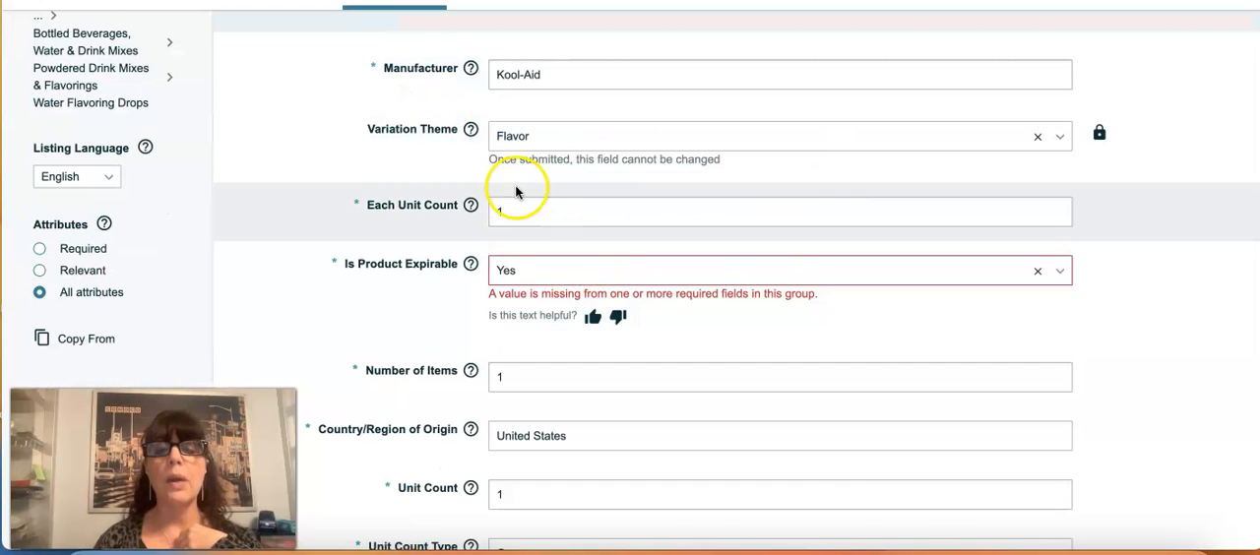
pyautogui.scroll(1, 517, 190)
pyautogui.scroll(2, 518, 187)
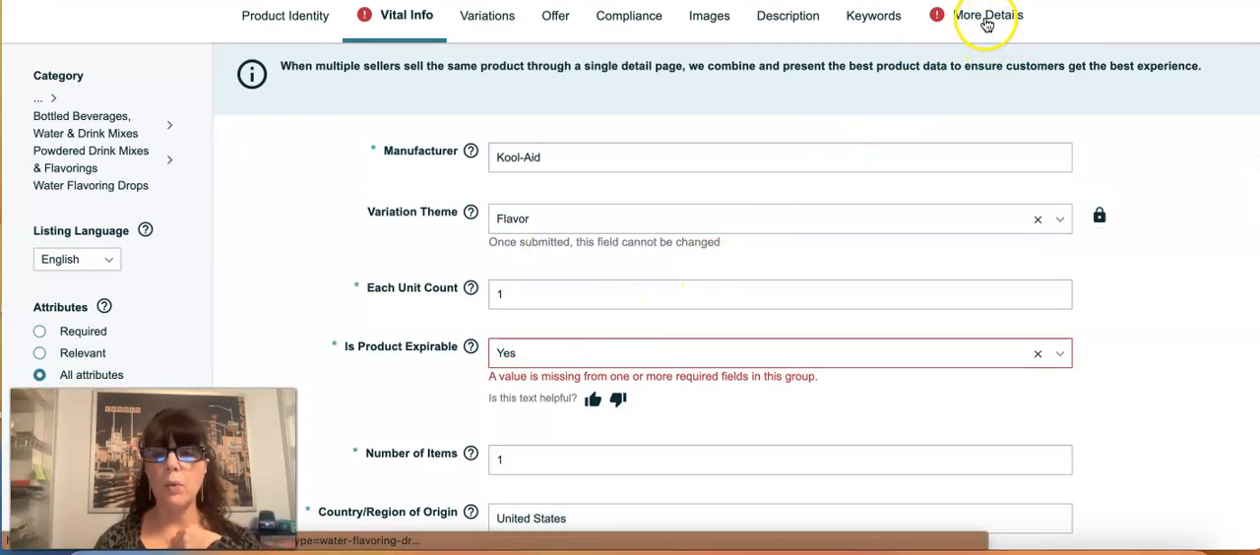
pyautogui.click(981, 19)
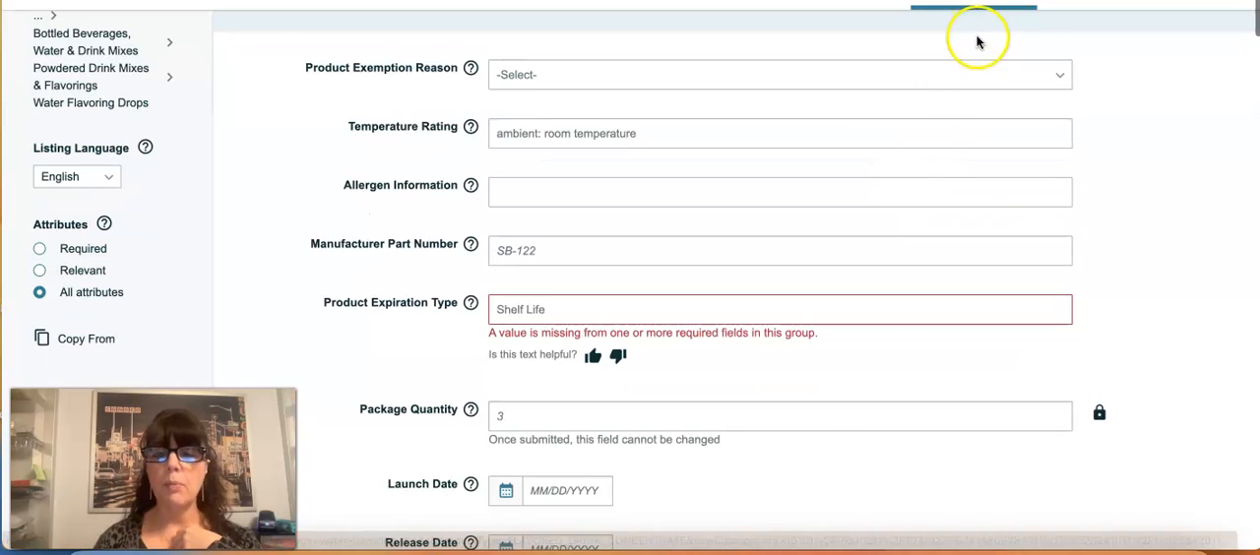
pyautogui.click(620, 313)
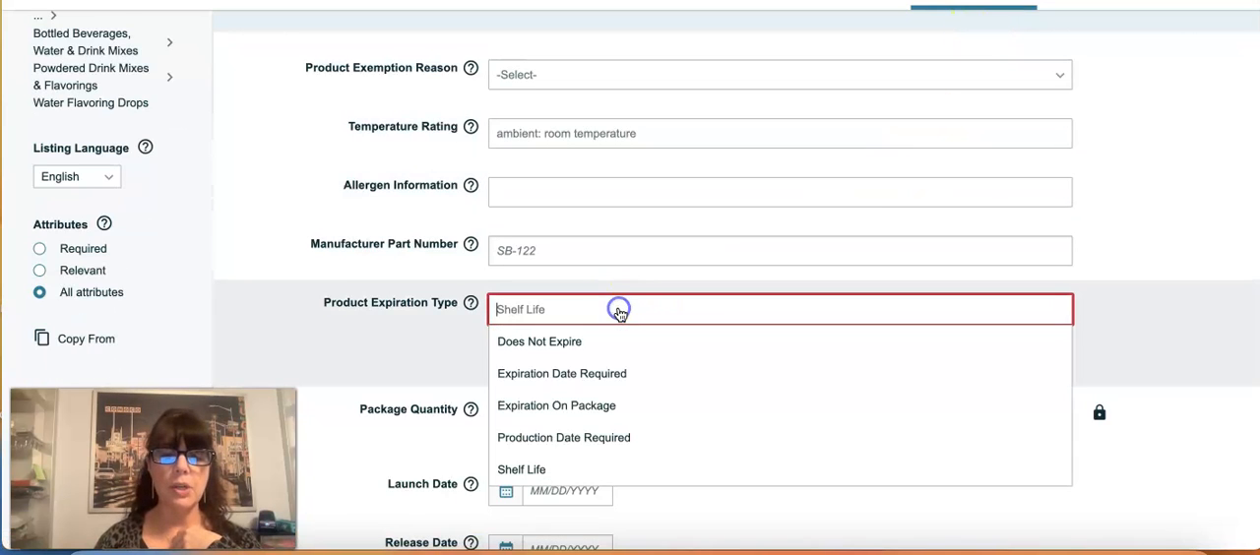
pyautogui.click(571, 407)
# Step: Set the Fulfillment Center Shelf Life in the additional details to 365
pyautogui.scroll(-1, 705, 390)
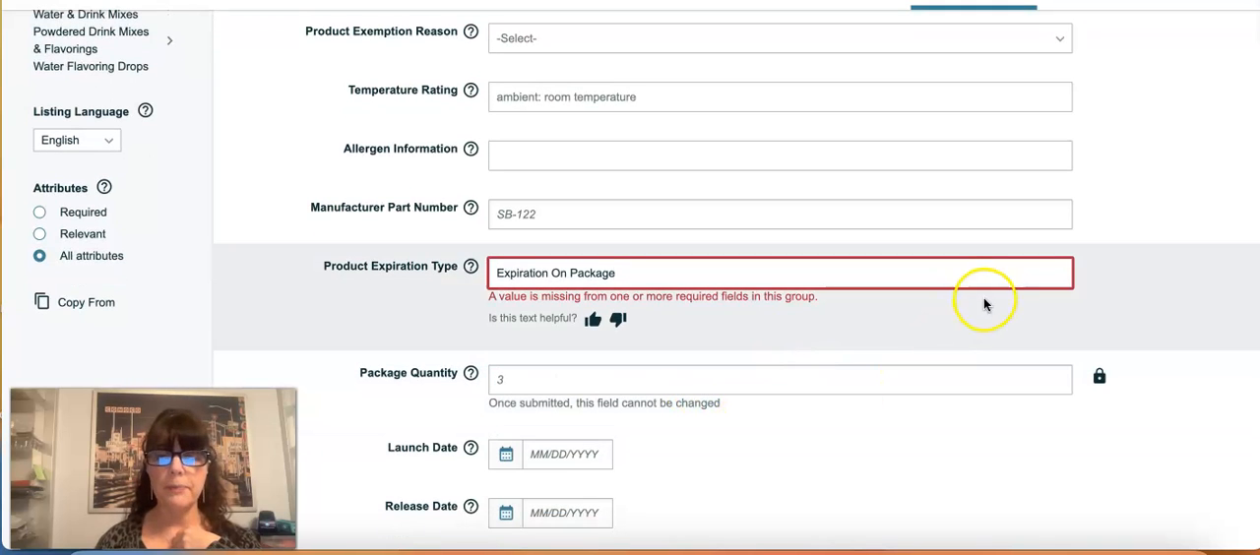
pyautogui.scroll(-5, 1049, 457)
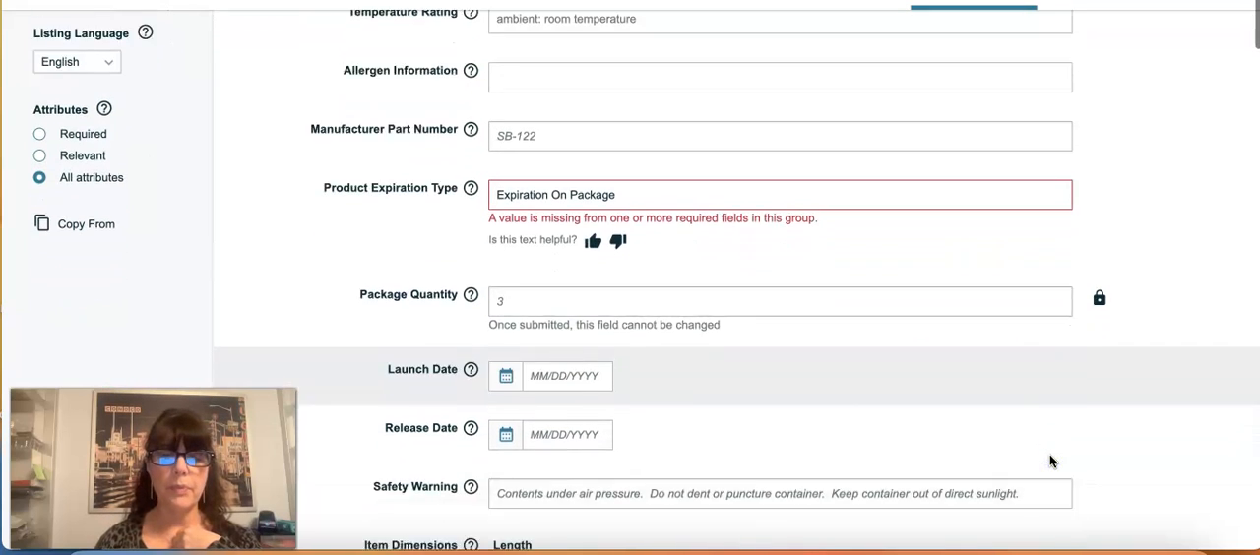
pyautogui.scroll(-2, 1045, 458)
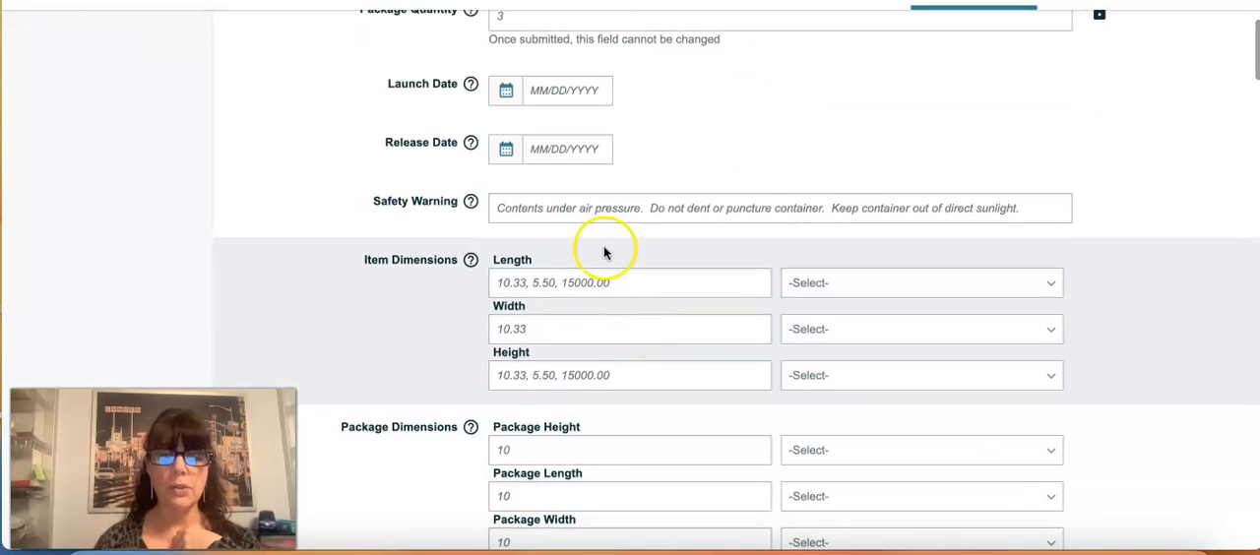
pyautogui.scroll(-1, 597, 467)
pyautogui.scroll(-3, 620, 430)
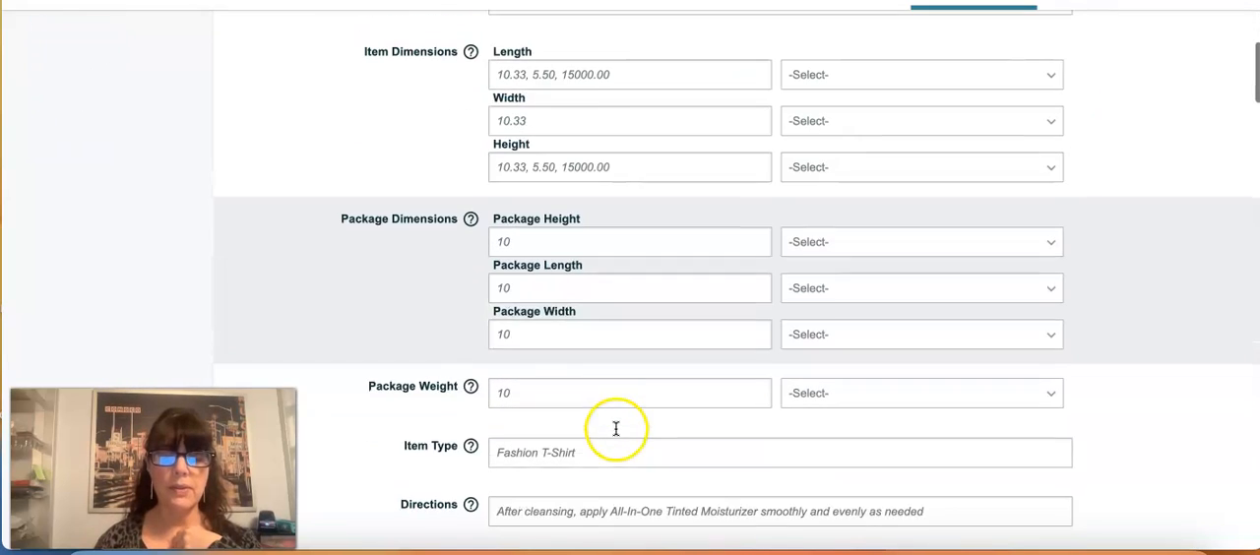
pyautogui.scroll(-6, 591, 452)
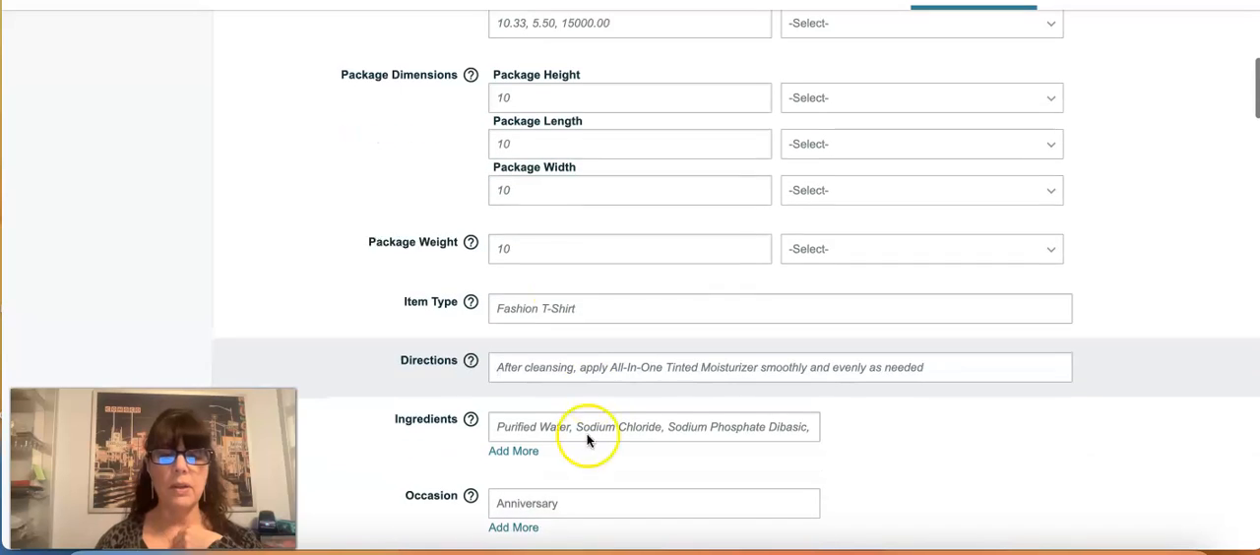
pyautogui.scroll(-3, 576, 326)
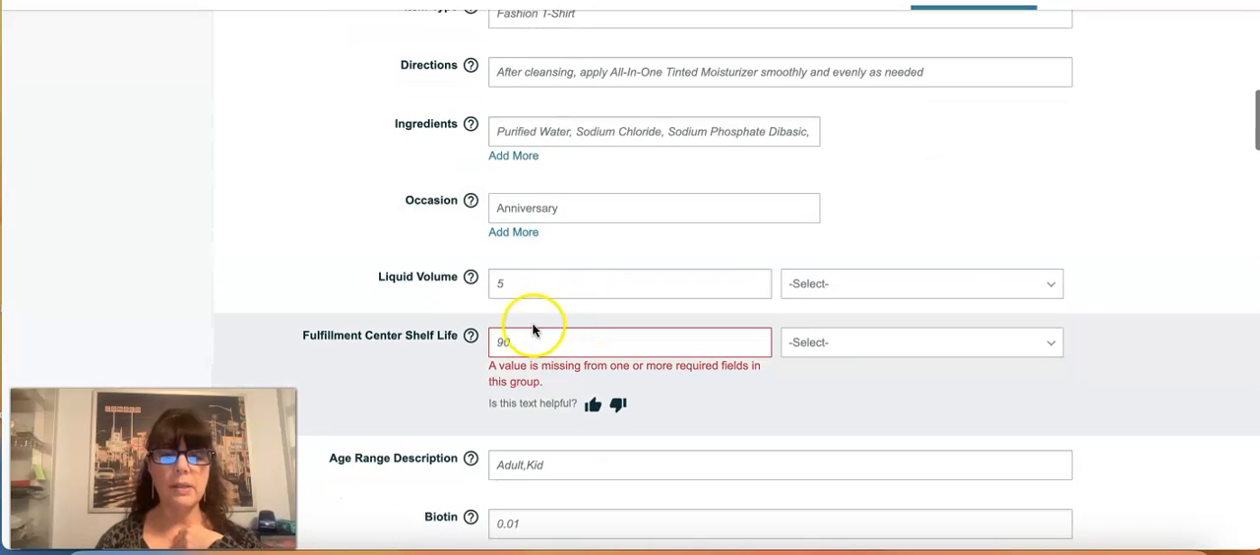
pyautogui.click(533, 338)
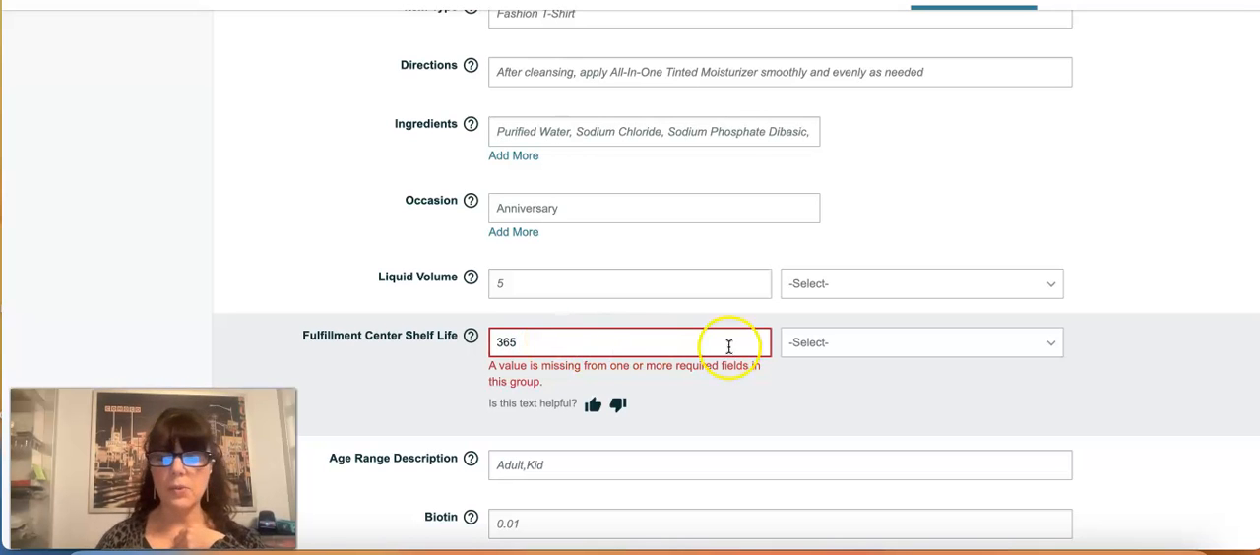
pyautogui.click(805, 356)
pyautogui.click(807, 372)
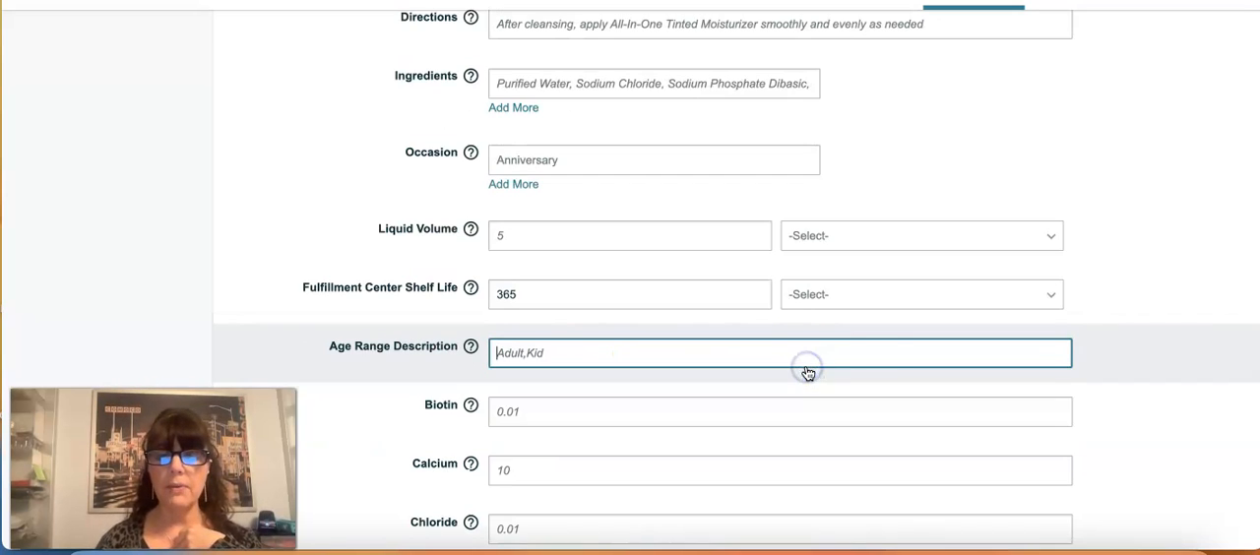
# Step: Open the vital info and examine the flagged Unit Count and Unit Count Type fields
pyautogui.scroll(10, 870, 350)
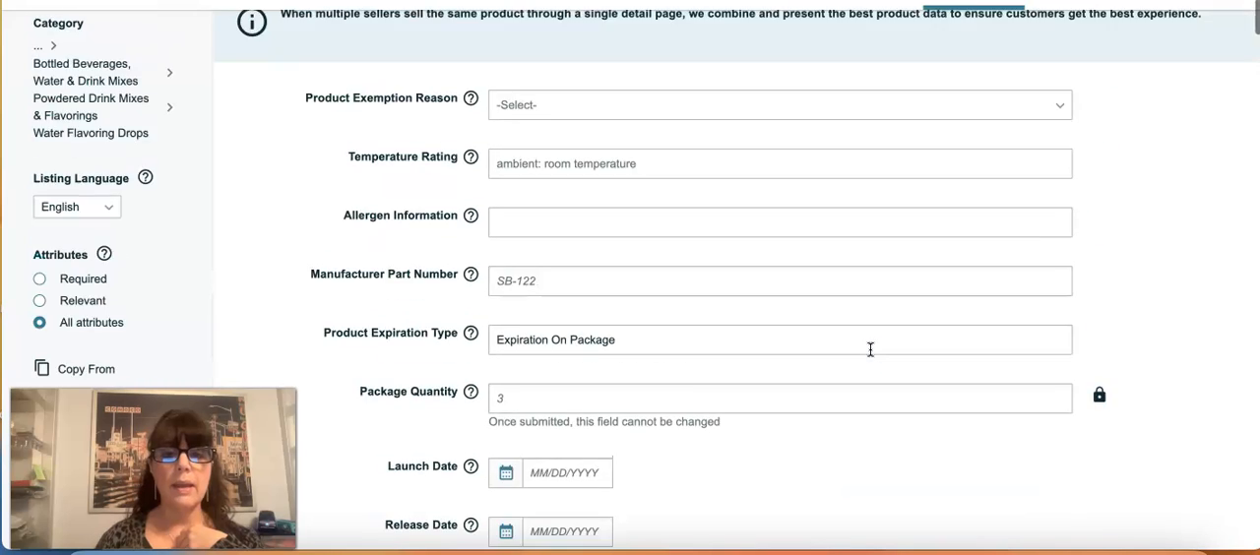
pyautogui.scroll(2, 870, 349)
pyautogui.click(419, 77)
pyautogui.scroll(-3, 666, 160)
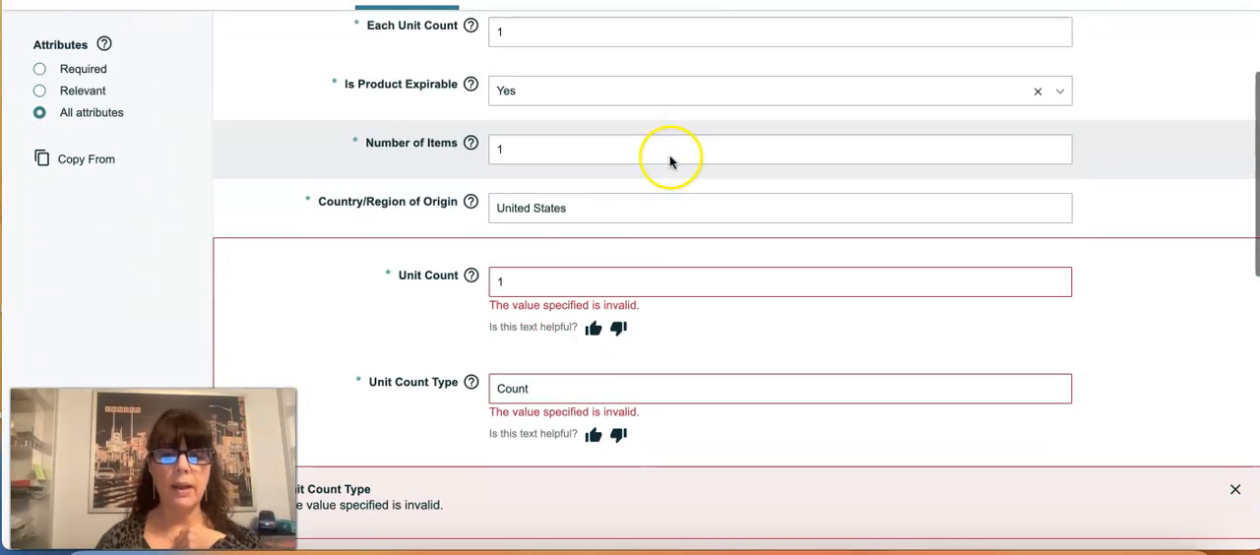
pyautogui.scroll(-1, 602, 317)
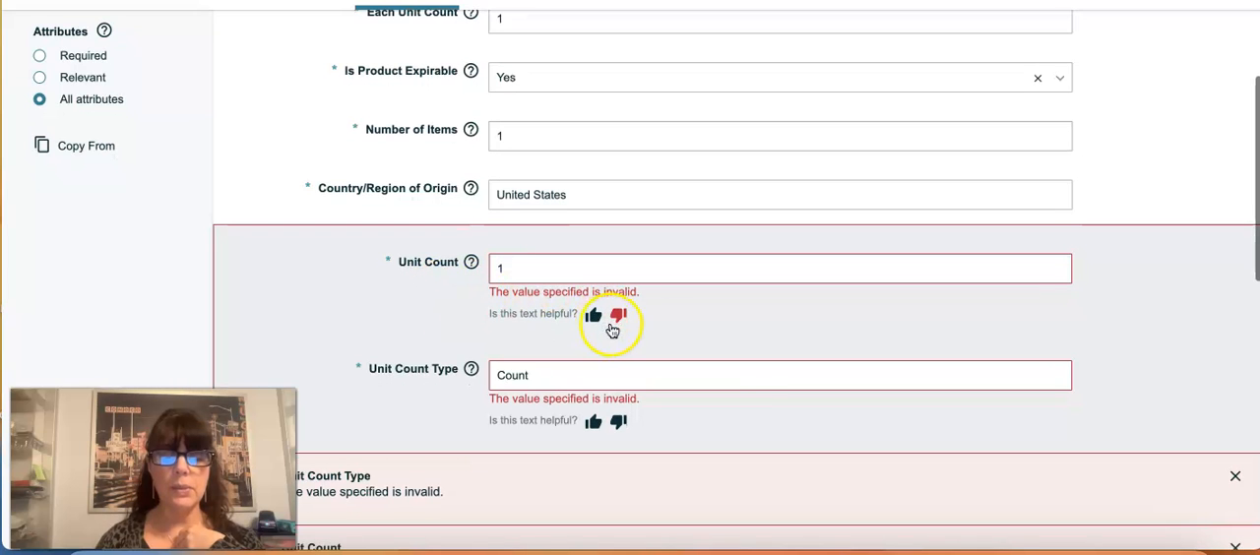
pyautogui.click(620, 352)
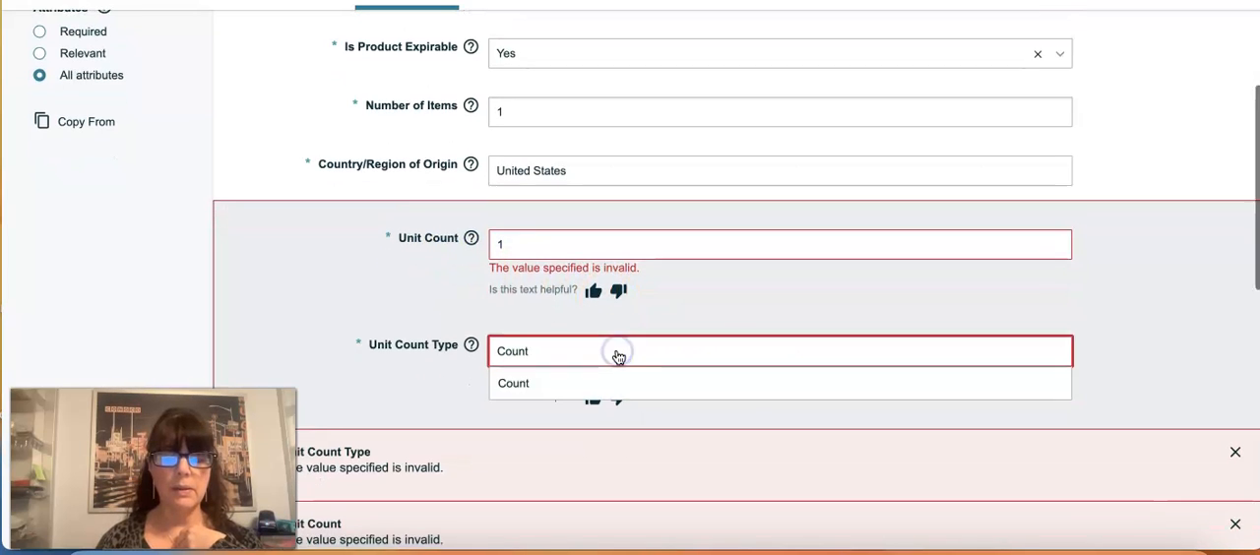
pyautogui.scroll(-2, 615, 356)
pyautogui.scroll(1, 616, 357)
# Step: Try a Unit Count of 1.62, taken from the strawberry product page's title, with Unit Count Type Ounce
pyautogui.click(559, 173)
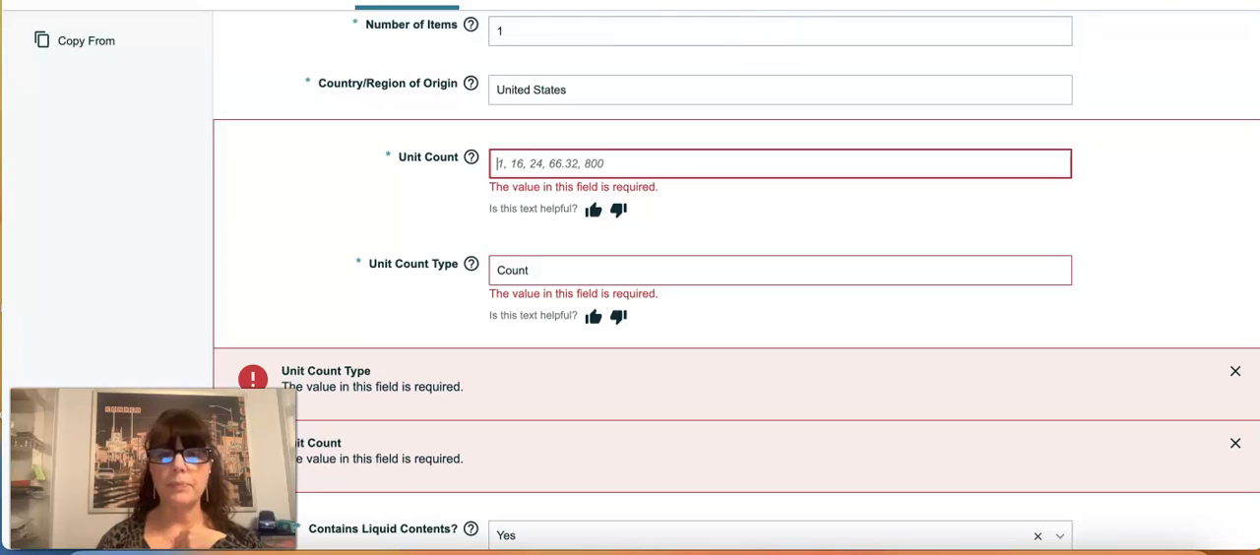
pyautogui.hotkey('ctrl', 'Tab')
pyautogui.scroll(20, 734, 211)
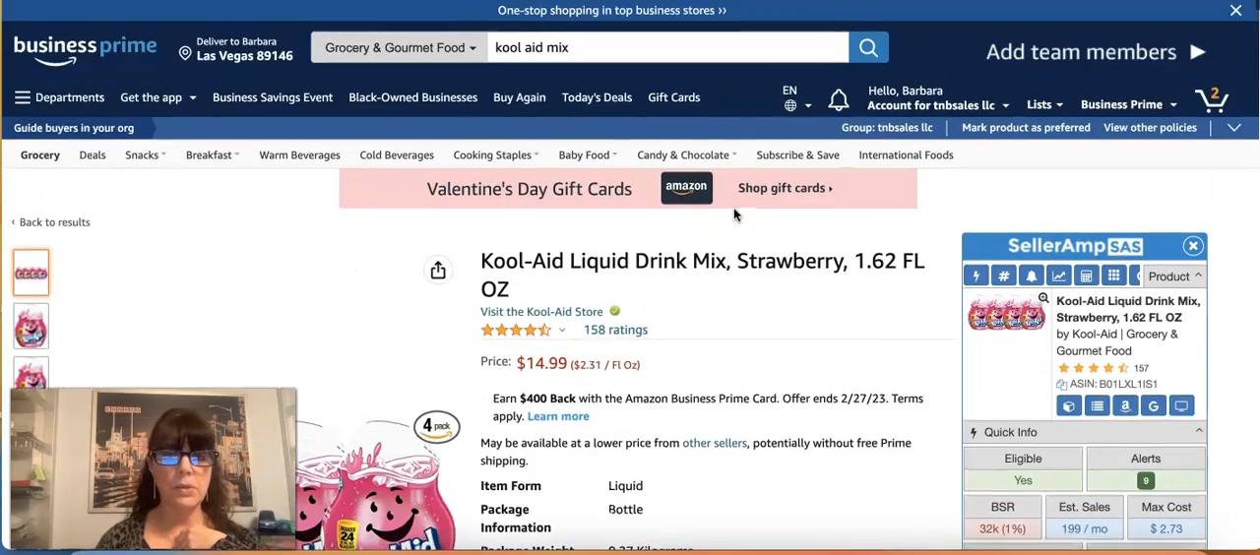
pyautogui.scroll(-1, 734, 208)
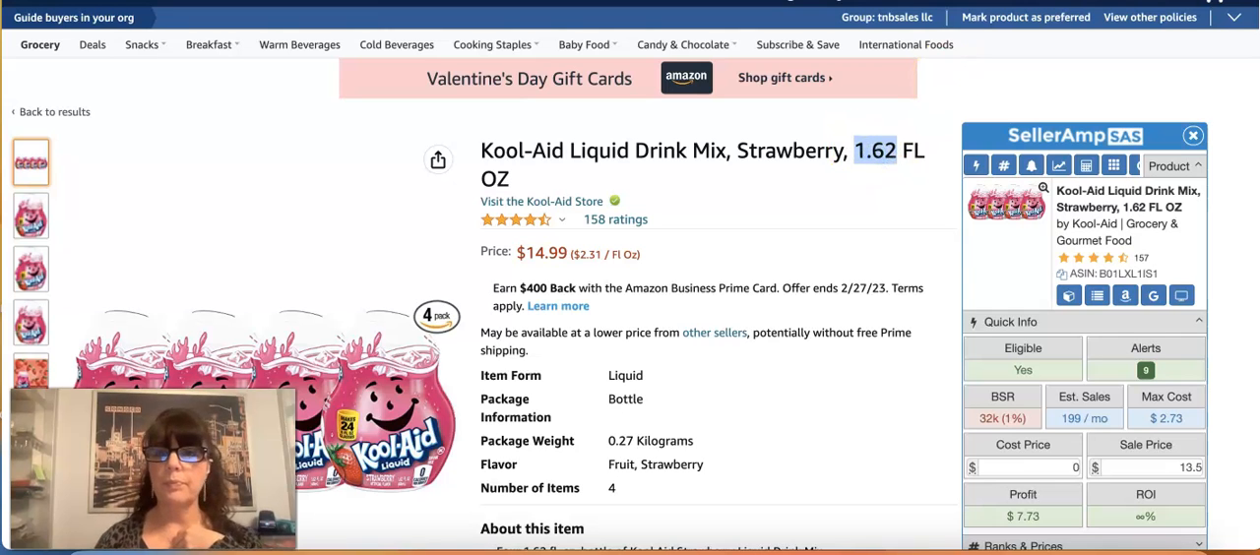
pyautogui.hotkey('ctrl', 'Tab')
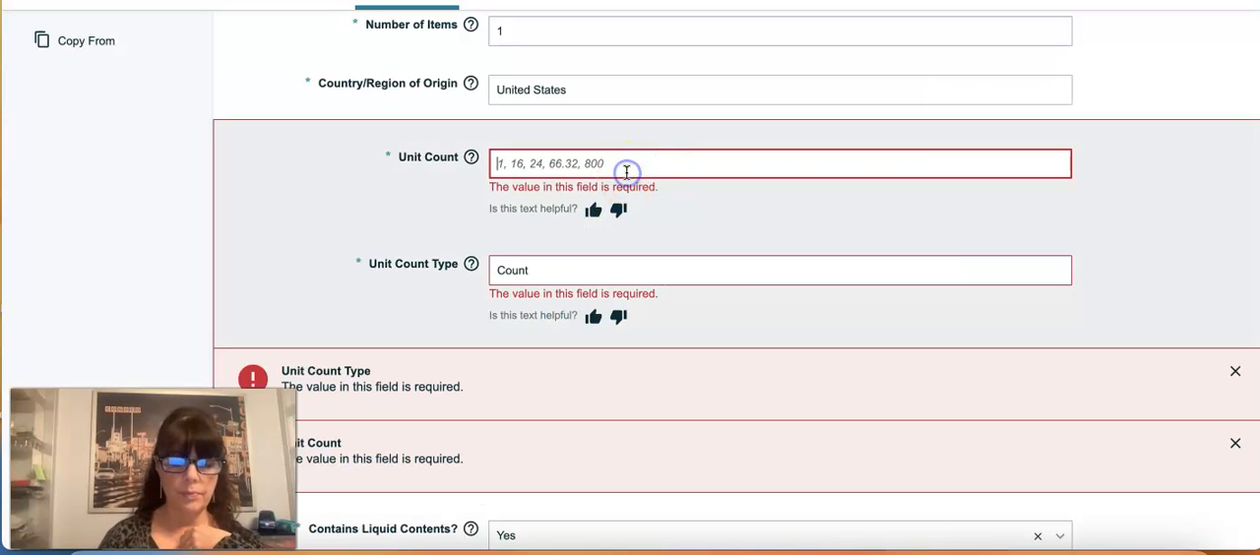
pyautogui.click(571, 269)
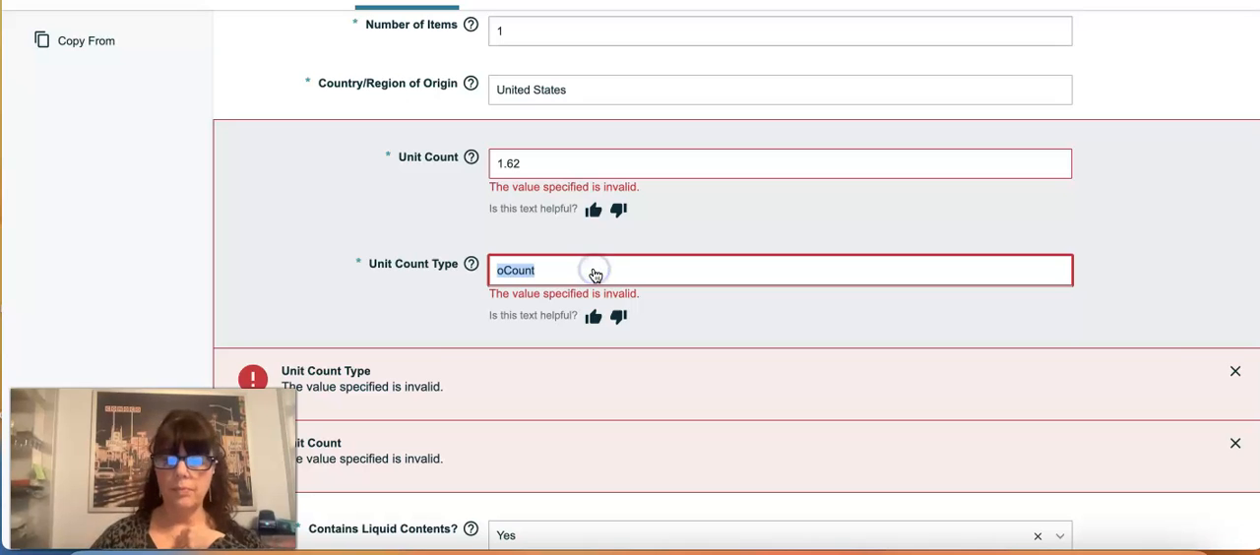
pyautogui.press('BackSpace')
pyautogui.write('ounce')
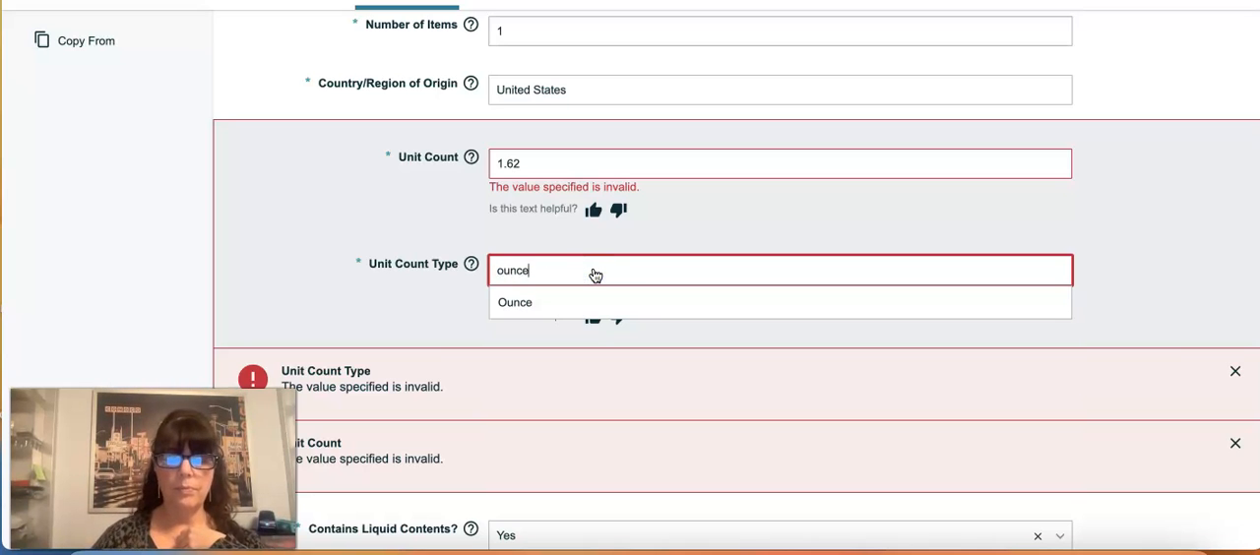
pyautogui.click(515, 302)
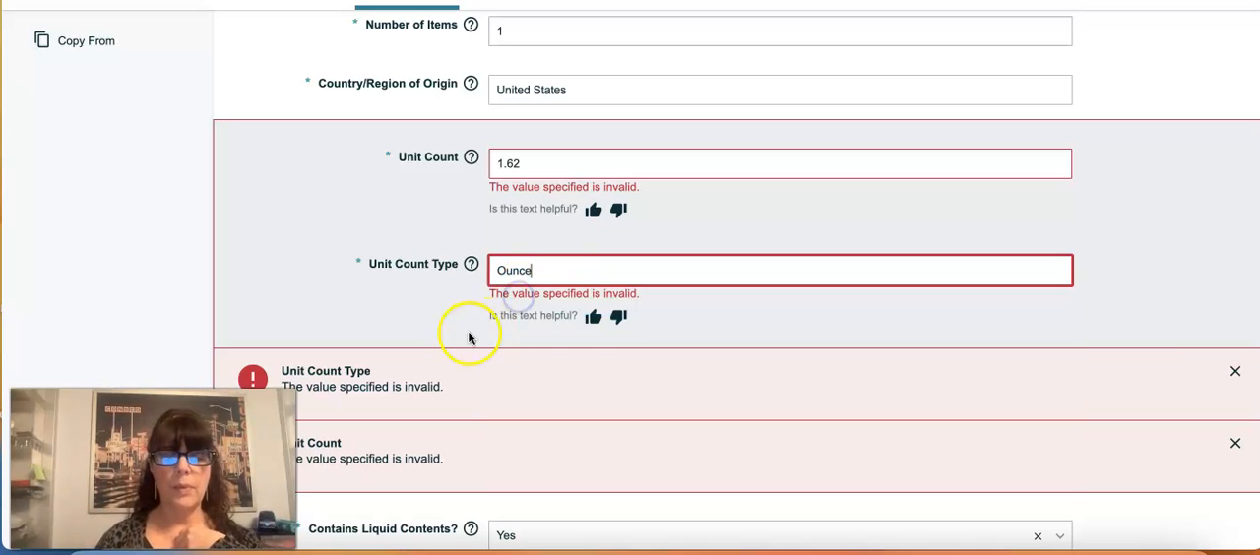
# Step: Set the Unit Count to 1 and the Unit Count Type to Fl Oz in the vital info
pyautogui.scroll(-5, 471, 291)
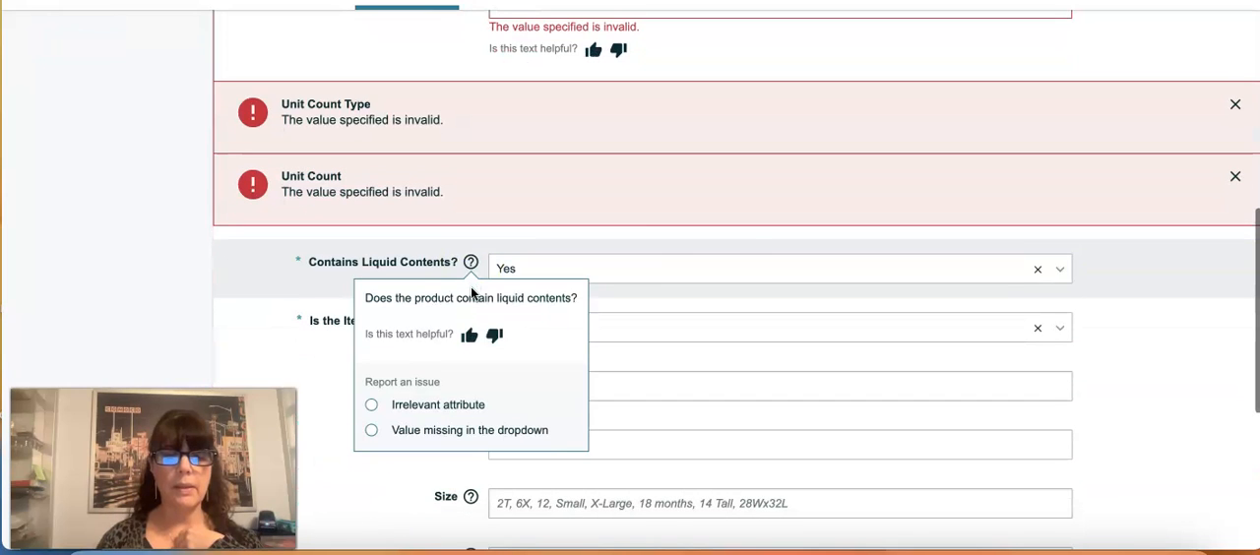
pyautogui.scroll(-3, 768, 269)
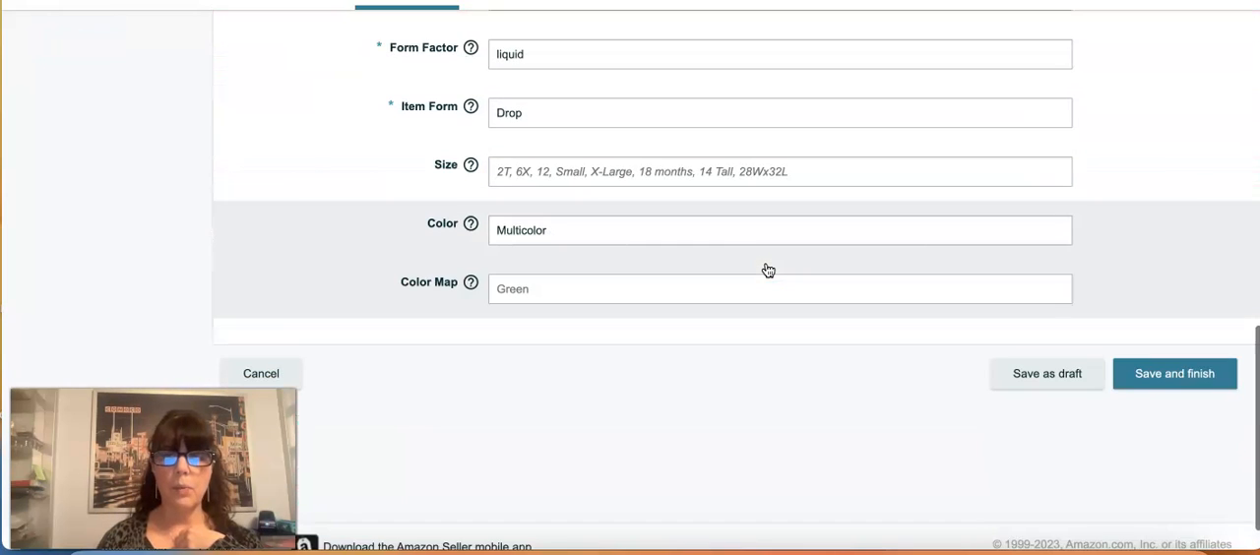
pyautogui.scroll(5, 768, 270)
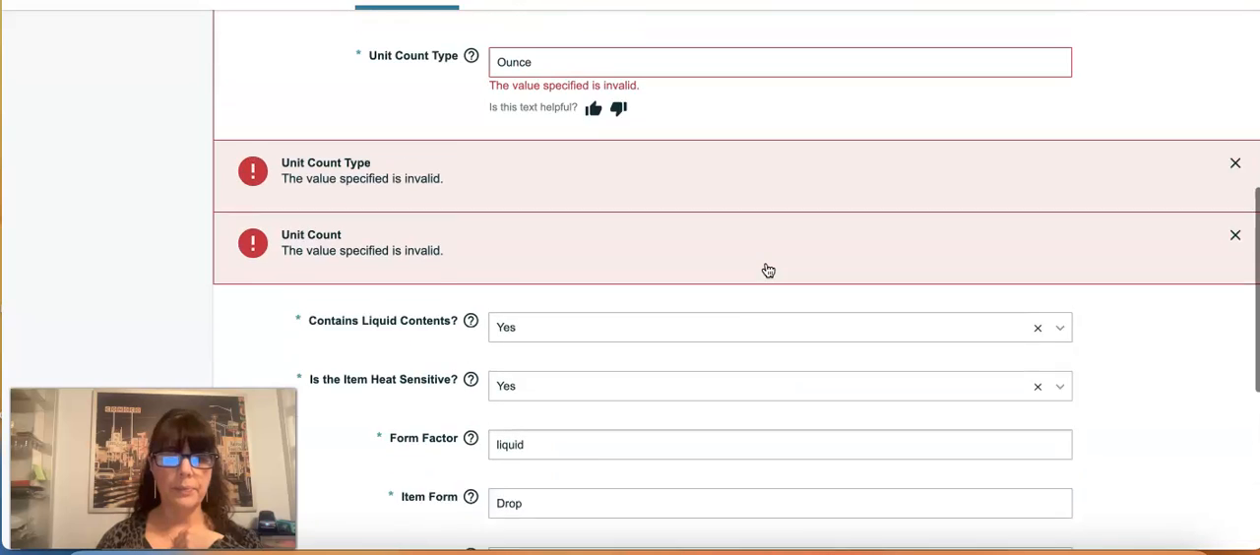
pyautogui.scroll(2, 768, 270)
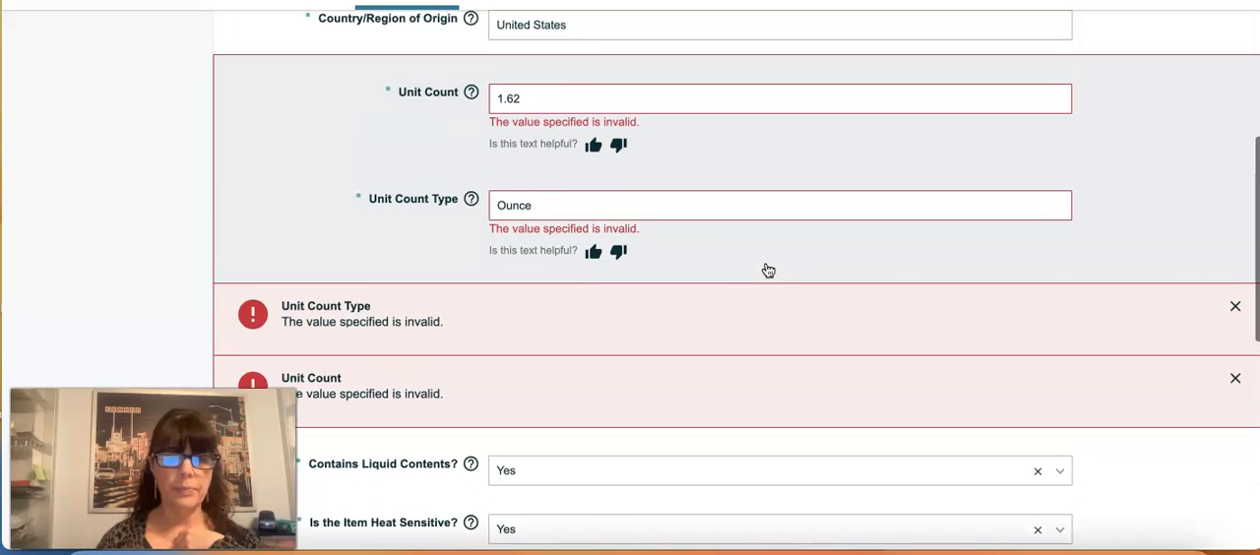
pyautogui.doubleClick(540, 93)
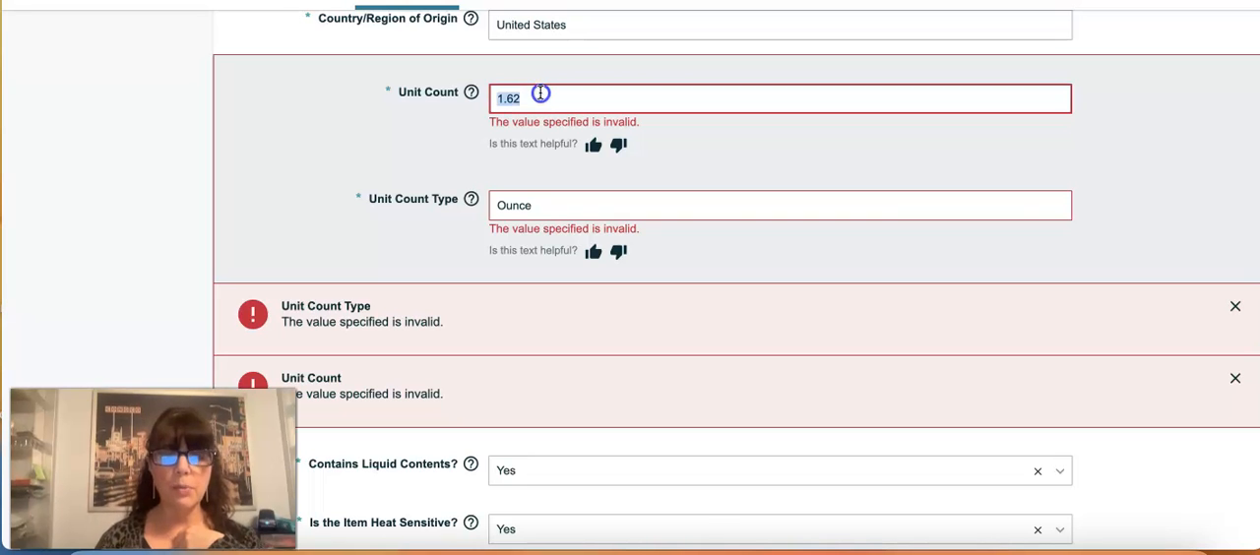
pyautogui.press('BackSpace')
pyautogui.click(697, 170)
pyautogui.click(621, 207)
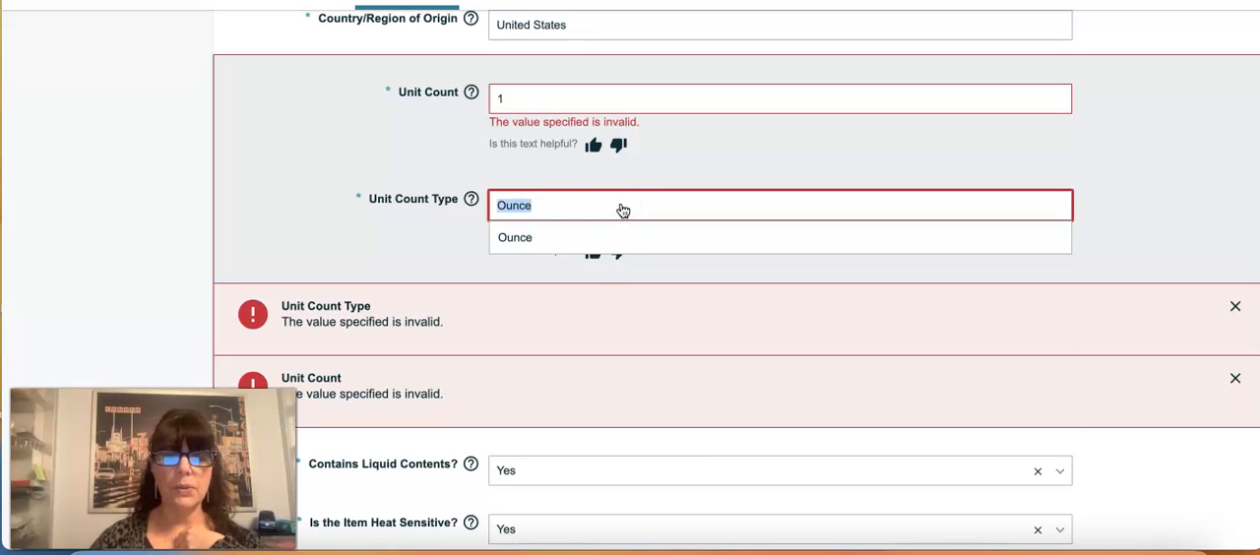
pyautogui.click(530, 269)
pyautogui.click(711, 155)
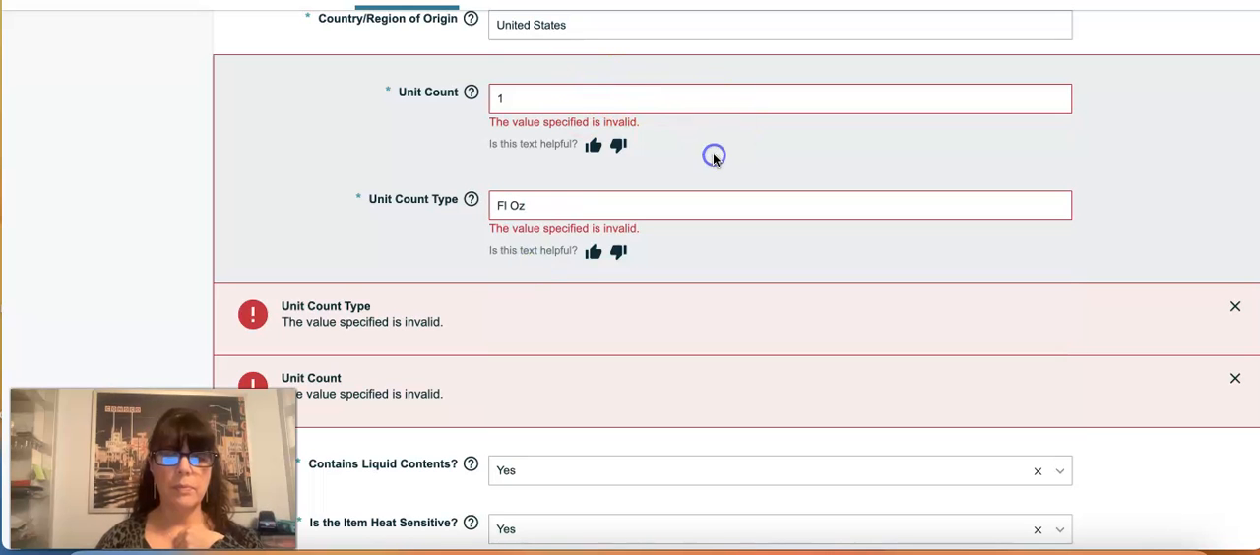
# Step: Check the vital info for remaining errors and examine the brand name error in the product identity details
pyautogui.scroll(-1, 713, 158)
pyautogui.scroll(-3, 712, 155)
pyautogui.scroll(3, 711, 155)
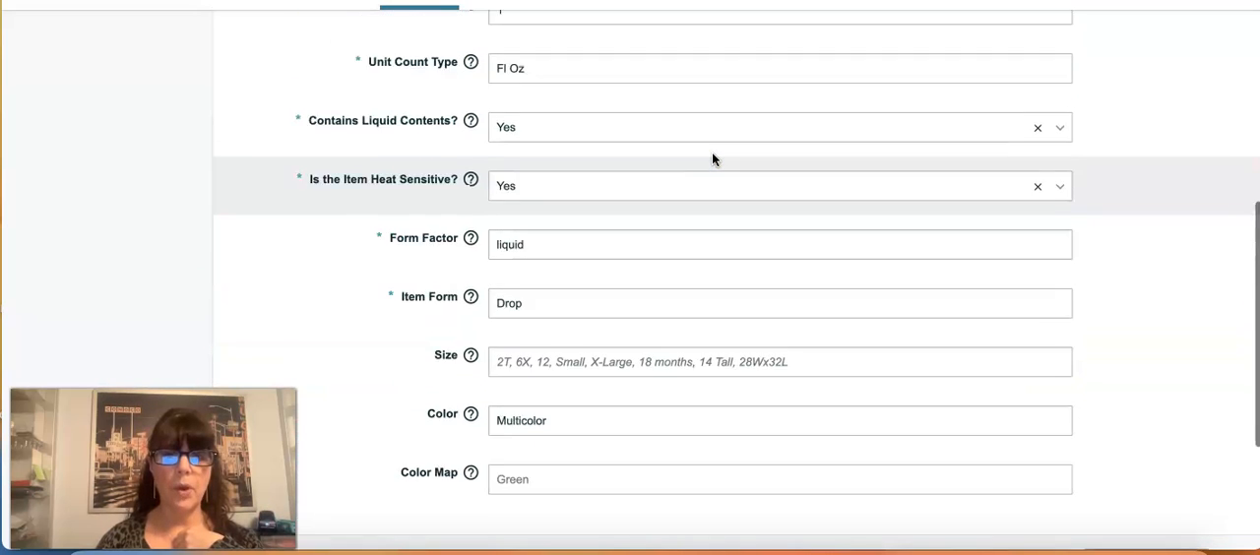
pyautogui.scroll(2, 712, 158)
pyautogui.scroll(3, 712, 154)
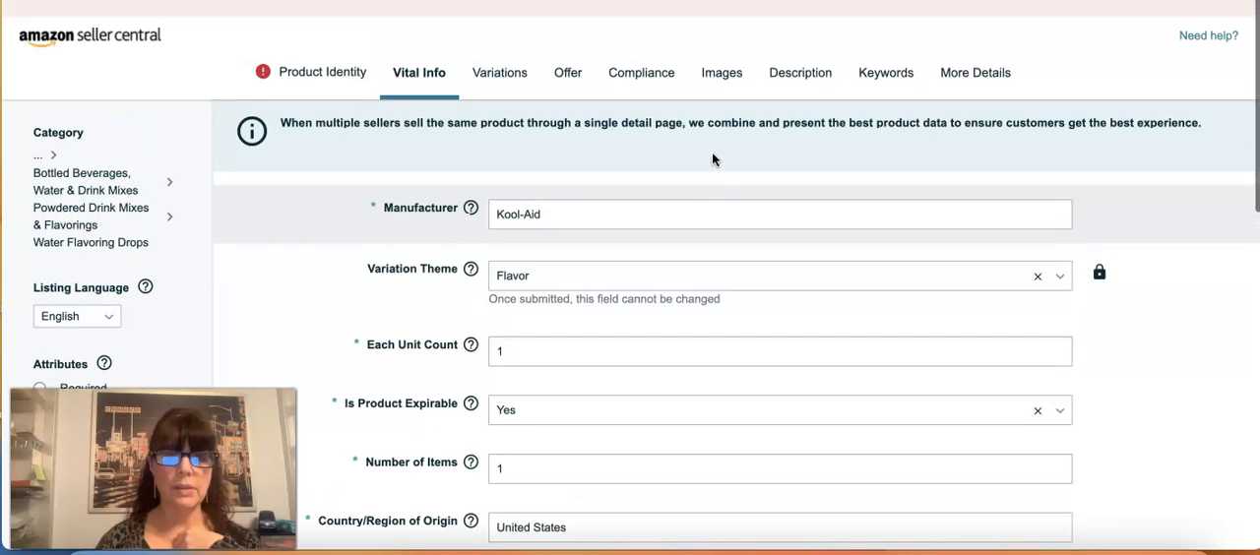
pyautogui.click(313, 75)
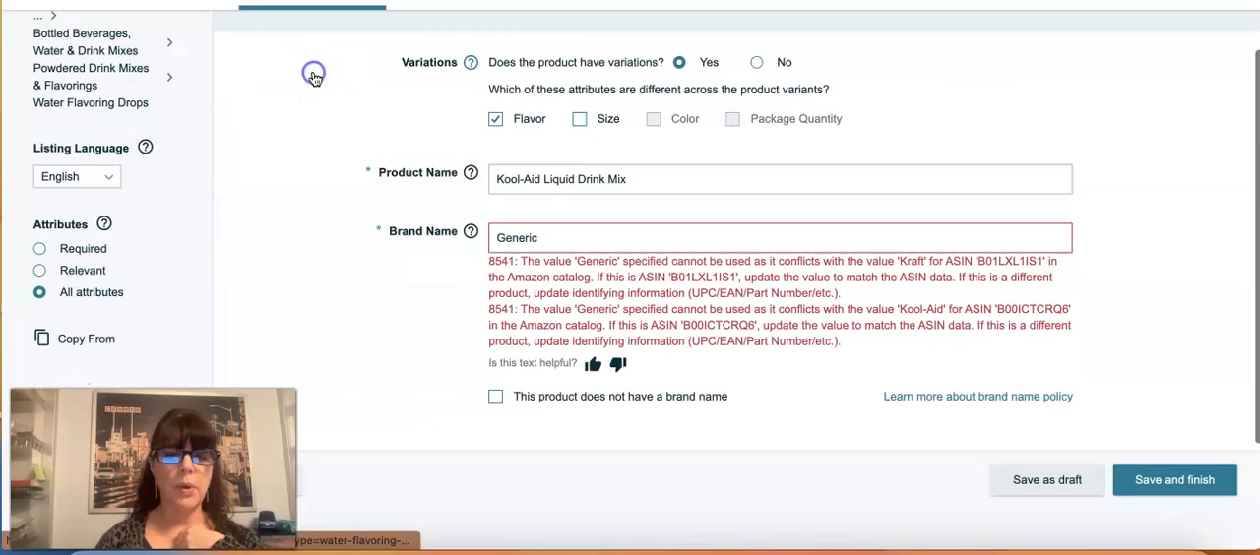
pyautogui.scroll(-1, 580, 226)
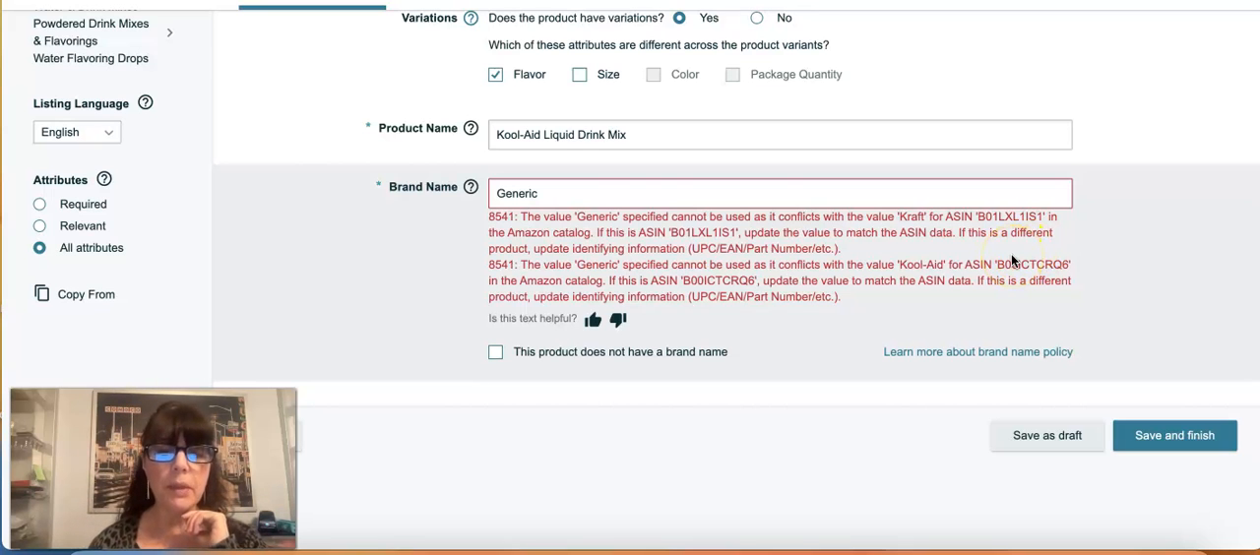
# Step: Replace the brand name in the product identity details with Kool Aid
pyautogui.click(606, 193)
pyautogui.doubleClick(606, 193)
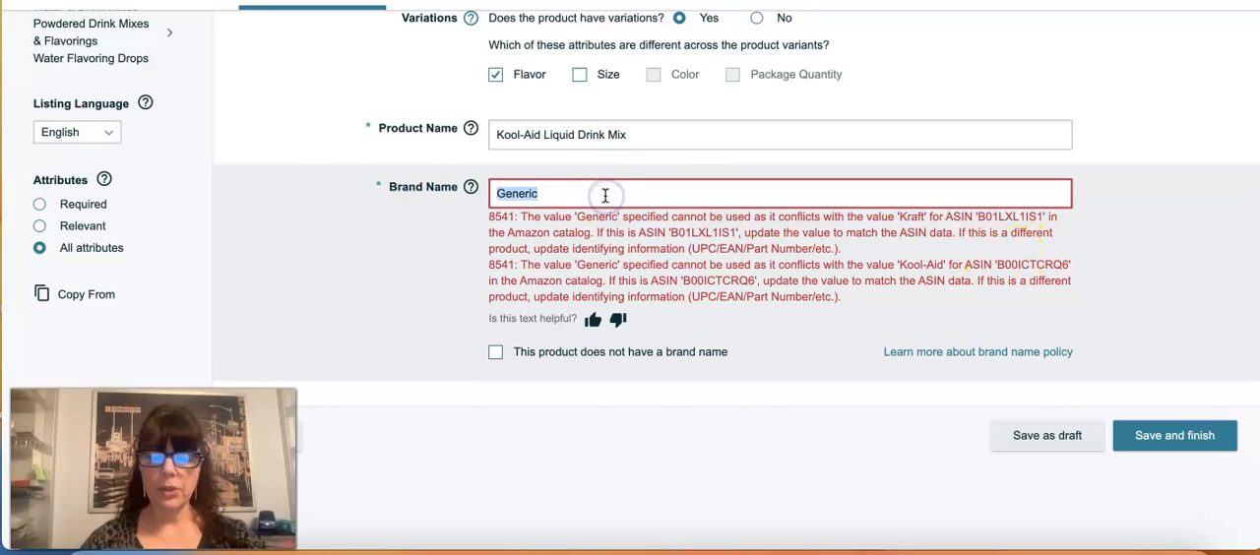
pyautogui.write('Koo')
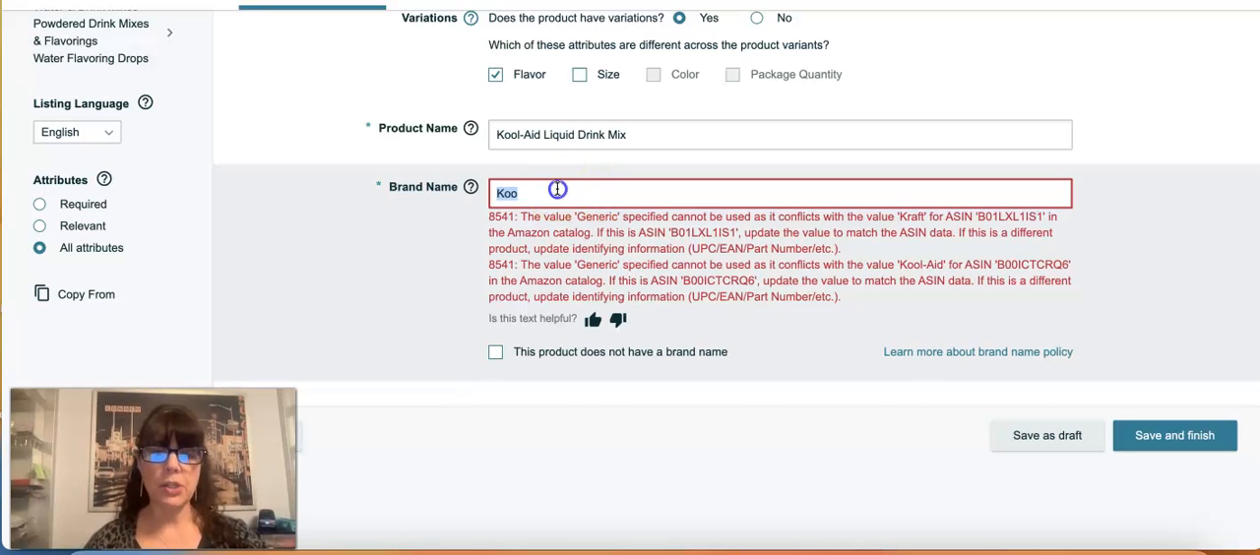
pyautogui.press('BackSpace')
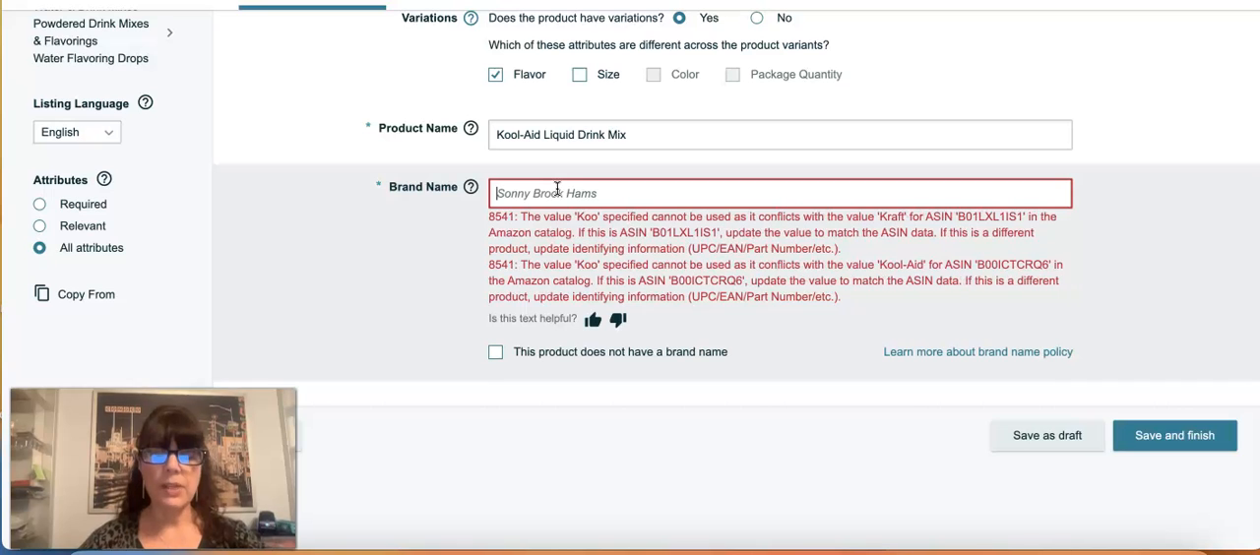
pyautogui.write('Kool')
pyautogui.write('-Ai')
pyautogui.write('d')
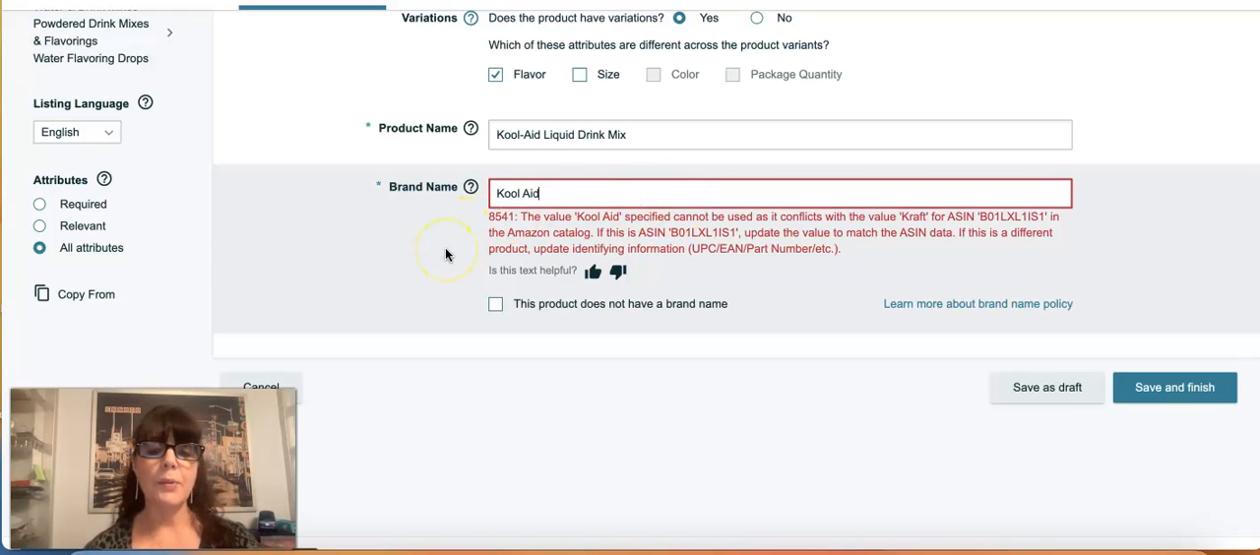
pyautogui.scroll(1, 445, 254)
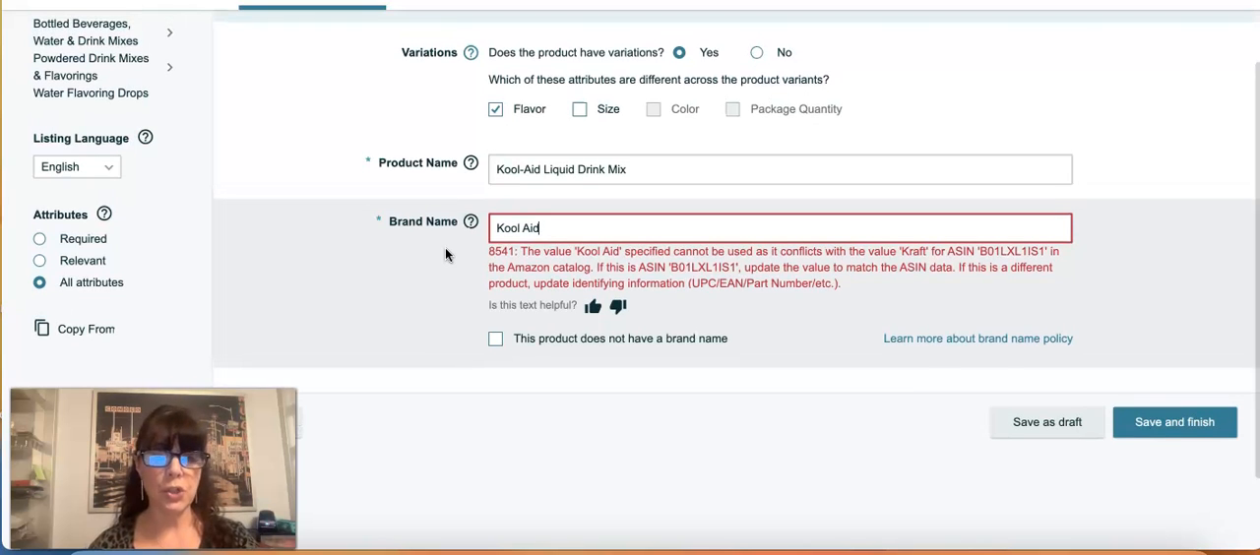
pyautogui.scroll(3, 445, 254)
pyautogui.scroll(4, 444, 254)
pyautogui.scroll(-2, 445, 254)
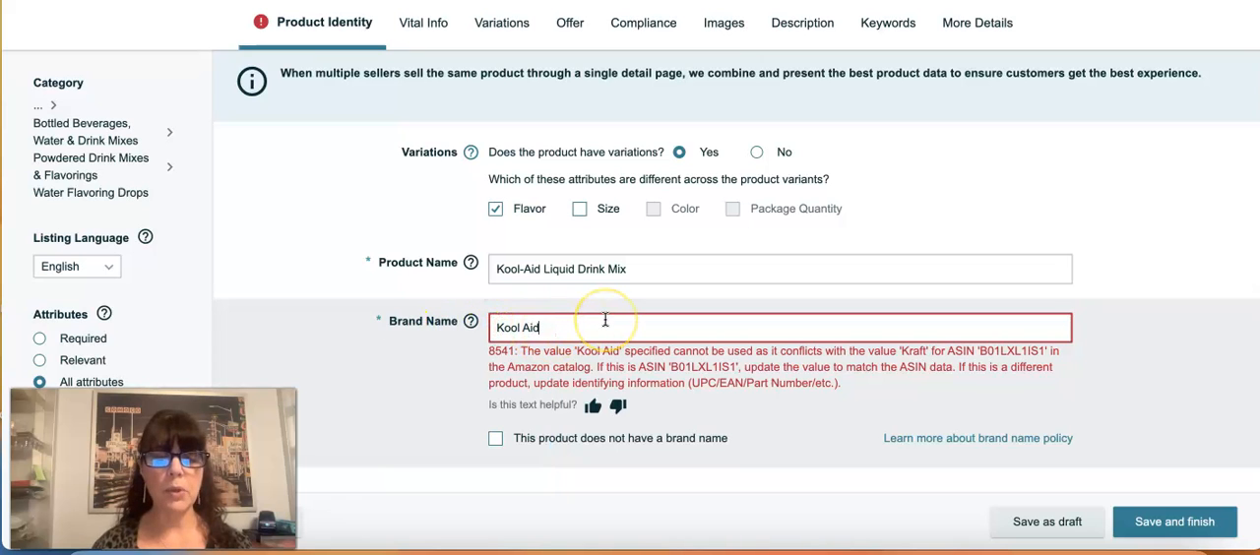
pyautogui.moveTo(797, 219)
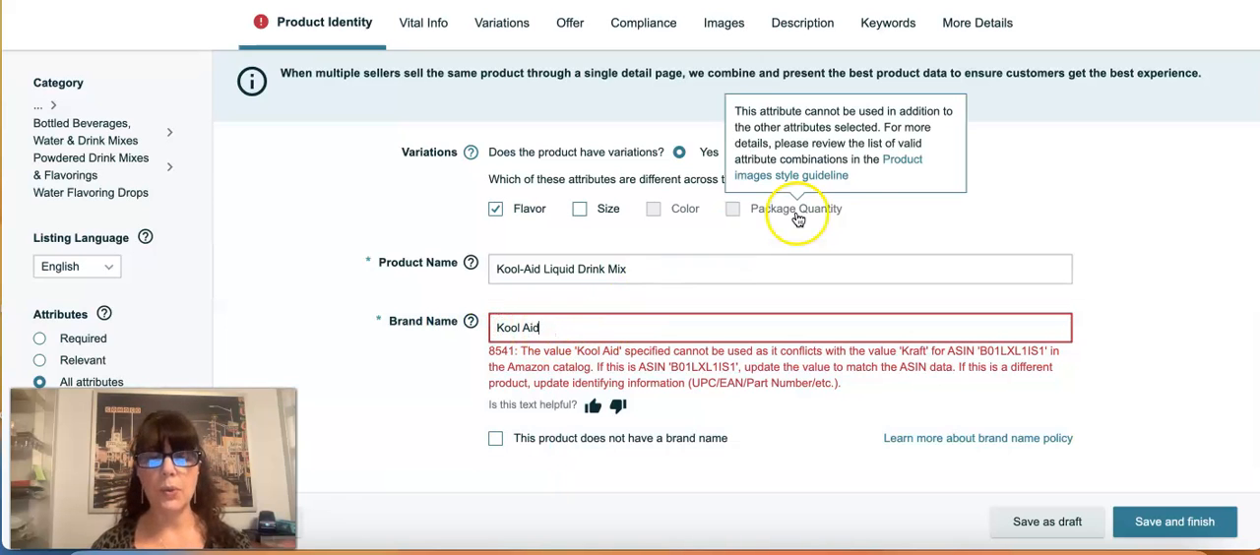